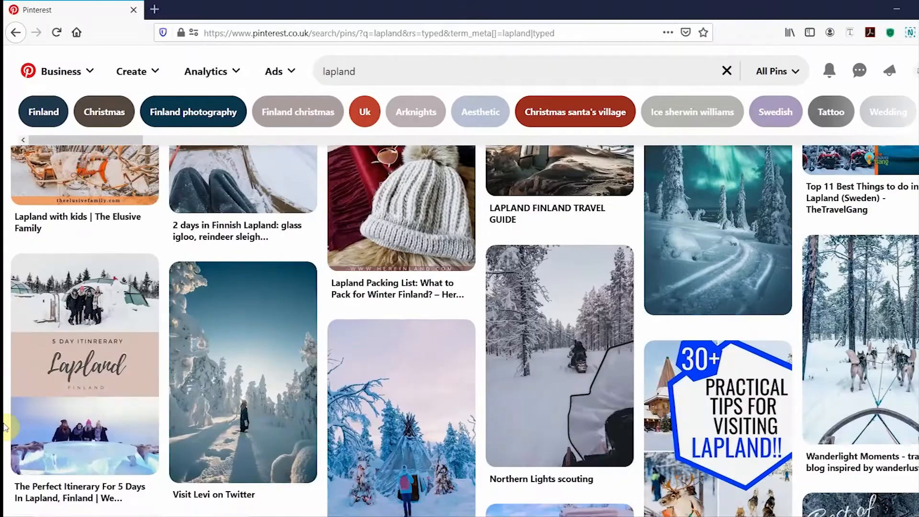
Create a board named Santa's workshop and save the northern lights pin Lapland (Finland) to it.
scroll(631, 366, "up", 5)
scroll(630, 366, "down", 5)
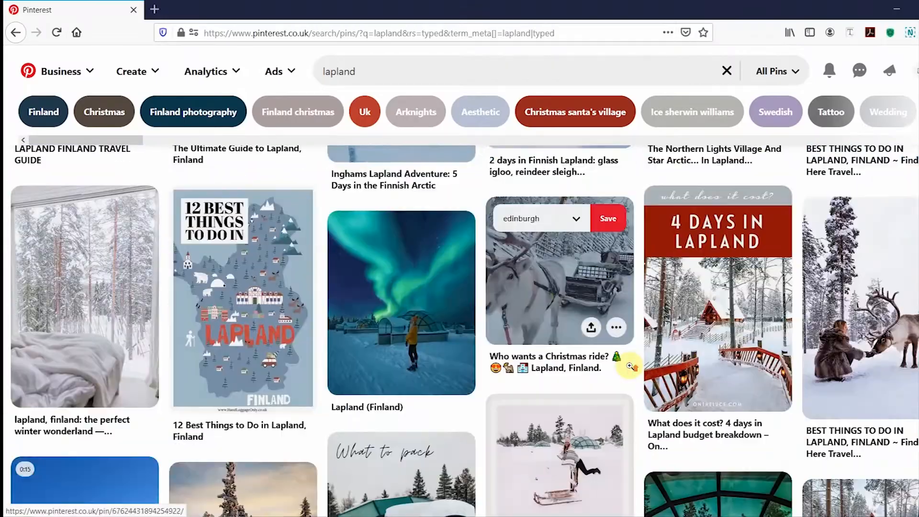
left_click(451, 291)
left_click(674, 442)
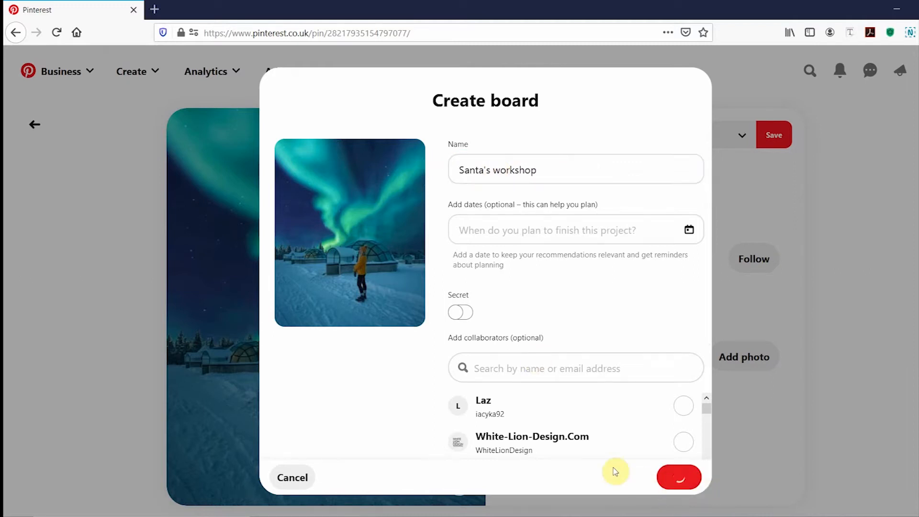
left_click(679, 477)
Browse the pins similar to the saved northern lights image and open another one from the related results.
scroll(768, 431, "down", 7)
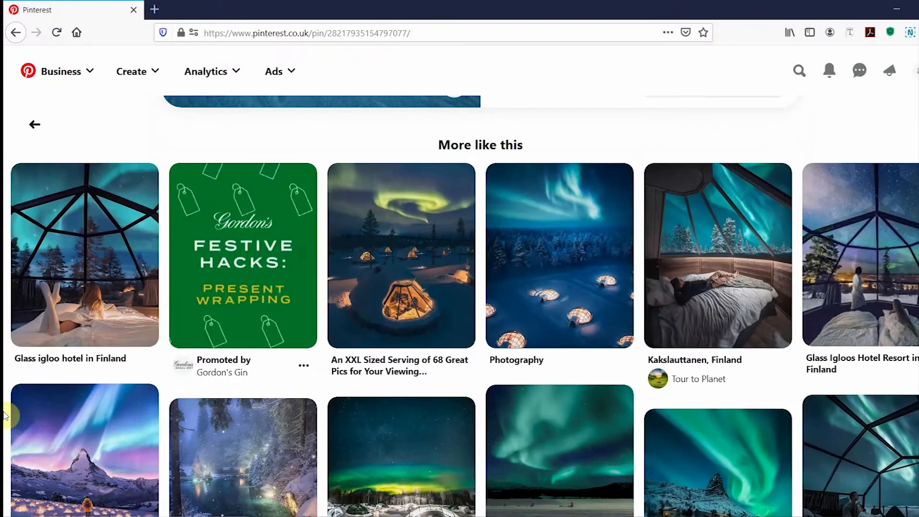
scroll(5, 416, "down", 15)
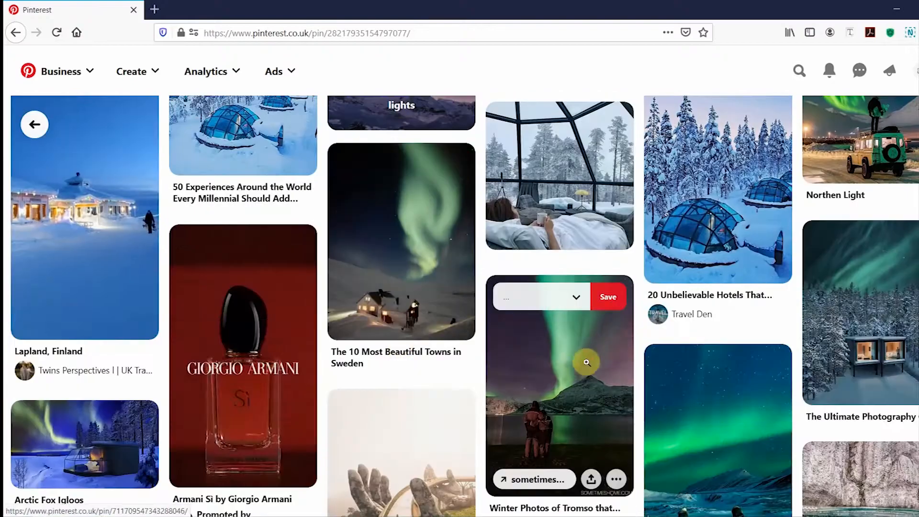
scroll(586, 362, "down", 10)
left_click(587, 354)
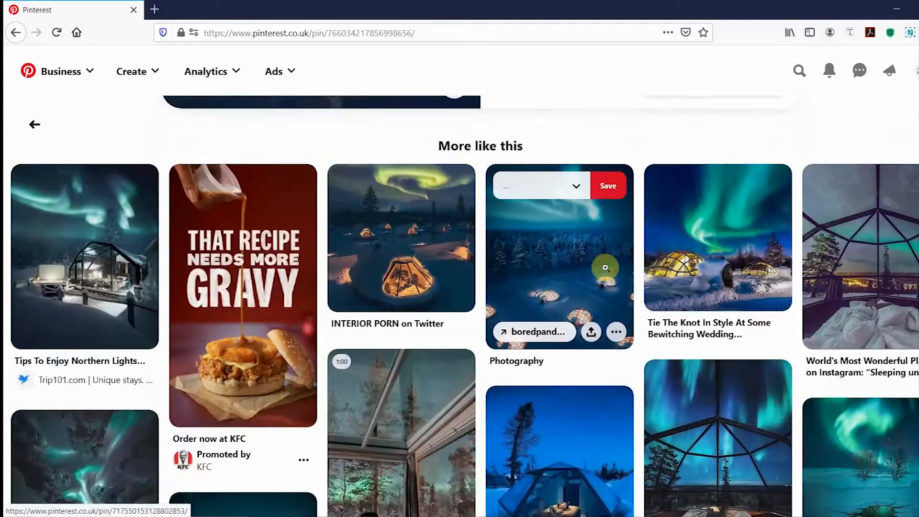
Search for toymaker and save the Toymaker - JC Leyendecker, 1920 pin to the Santa's workshop board.
left_click(386, 59)
type("toymaker")
key("Return")
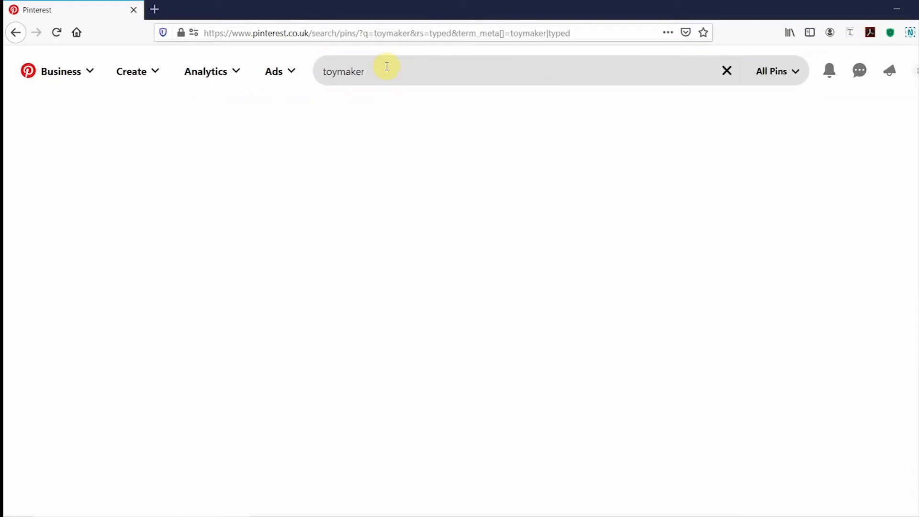
scroll(6, 427, "down", 5)
left_click(381, 261)
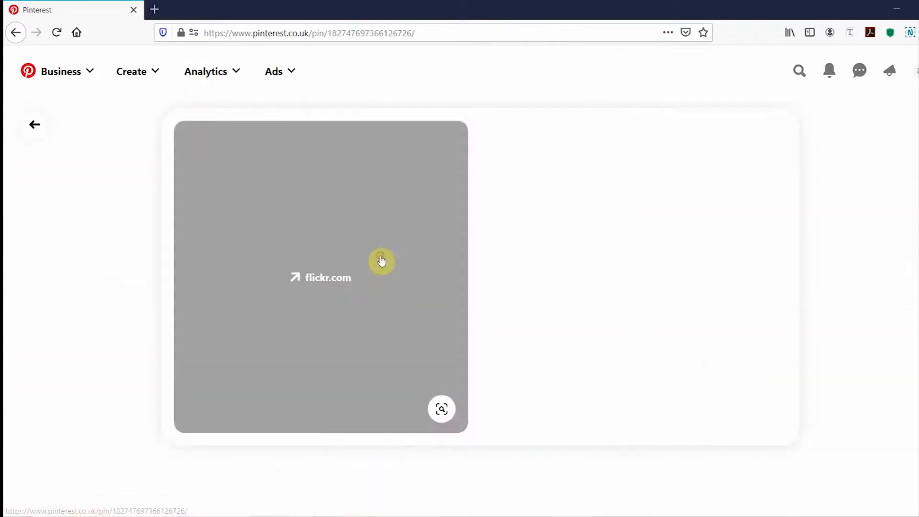
left_click(790, 231)
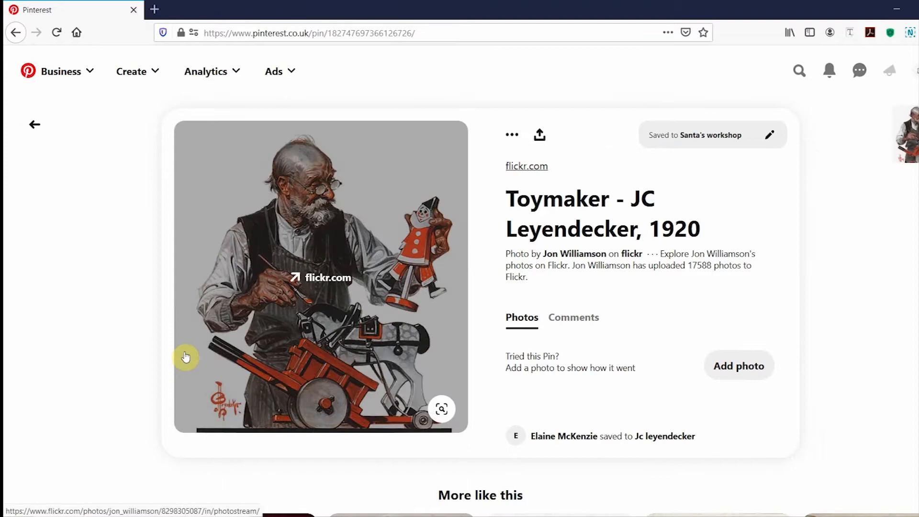
Look through more toymaker pins and save the Ludwig, the toymaker pin to the Santa's workshop board.
scroll(7, 388, "down", 15)
scroll(6, 387, "up", 3)
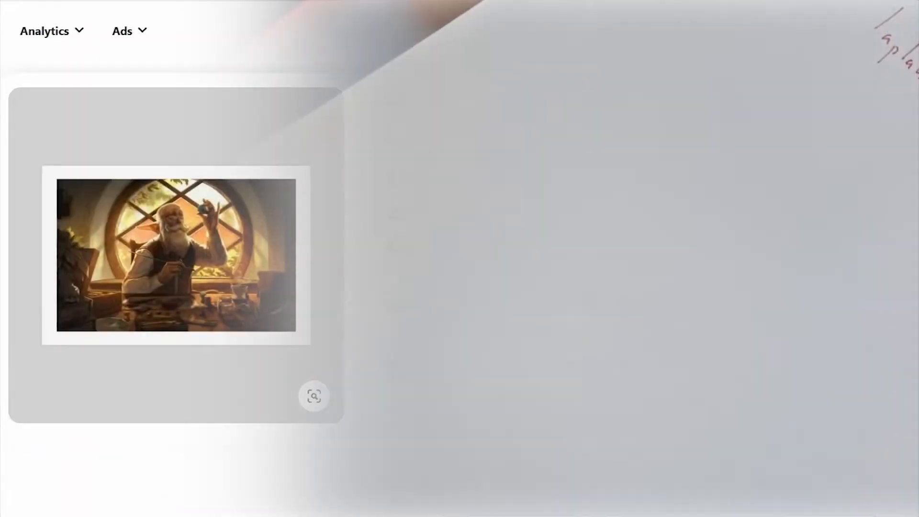
scroll(459, 287, "down", 15)
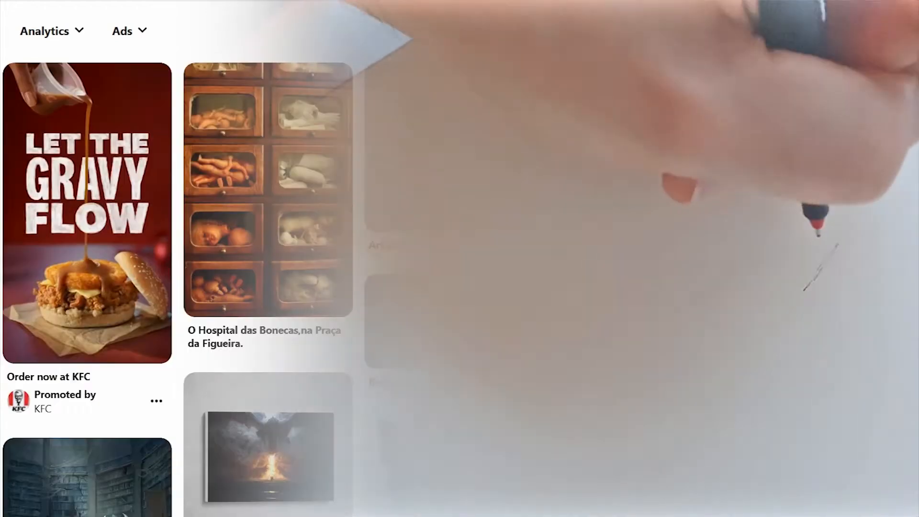
scroll(181, 287, "up", 5)
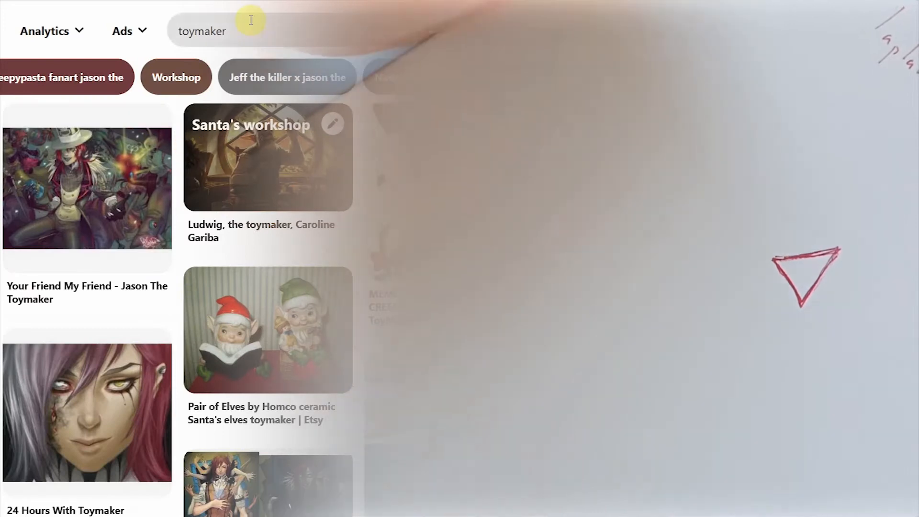
Search for scandinavia, open the pin of tightly packed colourful wooden houses and look at similar images.
left_click(252, 22)
type("scandinavi")
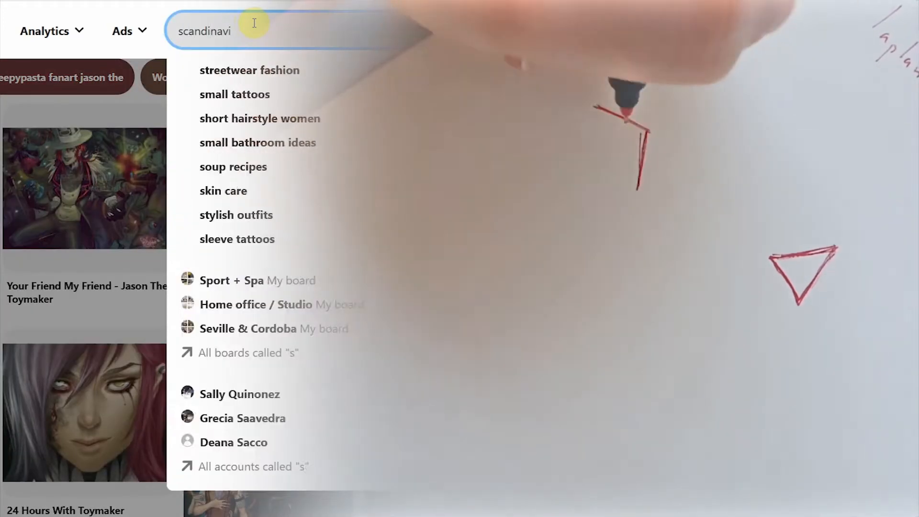
type("a")
key("Return")
scroll(263, 291, "down", 15)
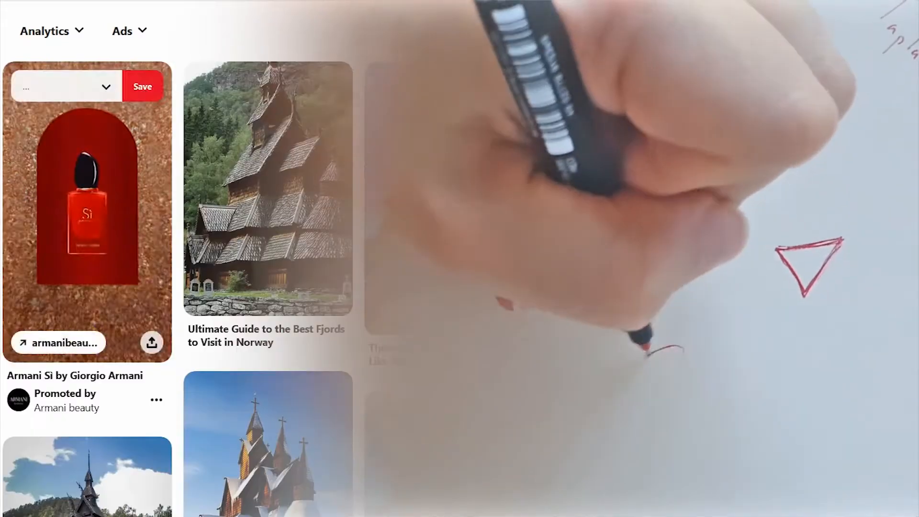
scroll(177, 287, "down", 10)
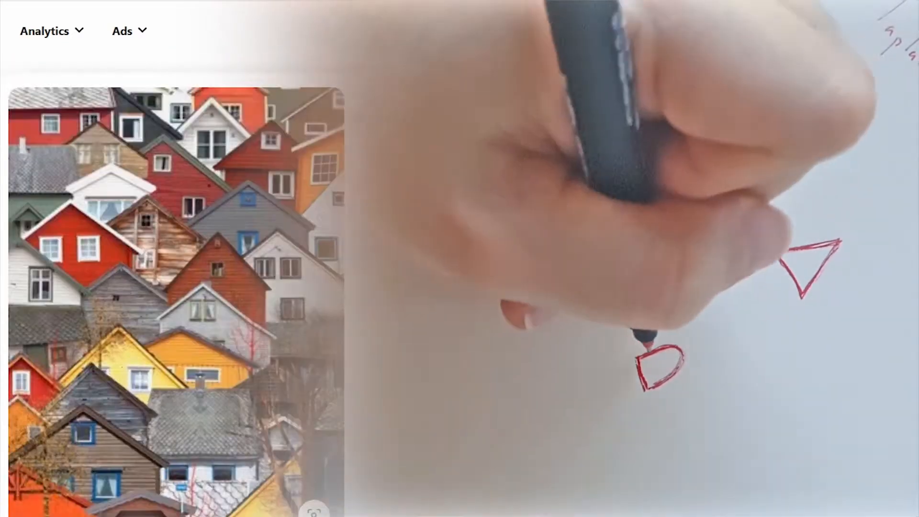
scroll(177, 287, "down", 5)
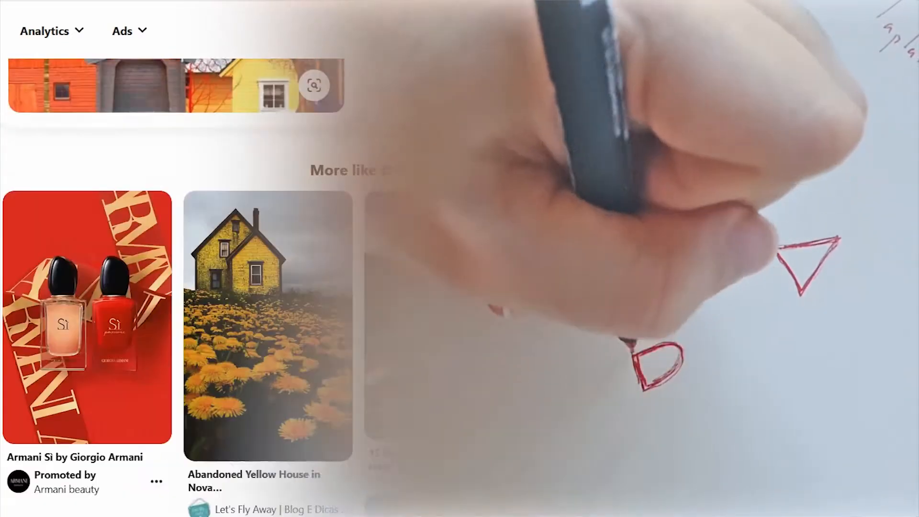
Examine the Scandinavia travel and architecture pins in the search results for reference imagery.
scroll(177, 287, "up", 7)
scroll(177, 287, "down", 5)
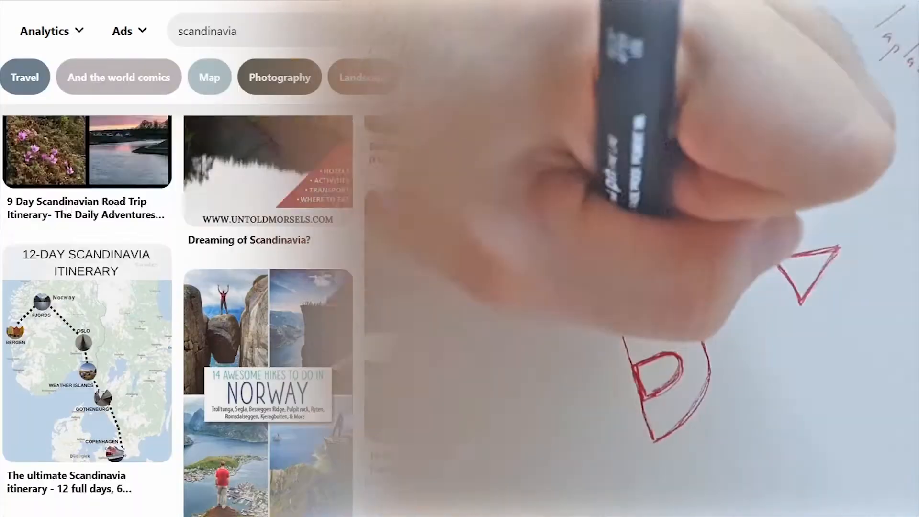
scroll(16, 436, "up", 8)
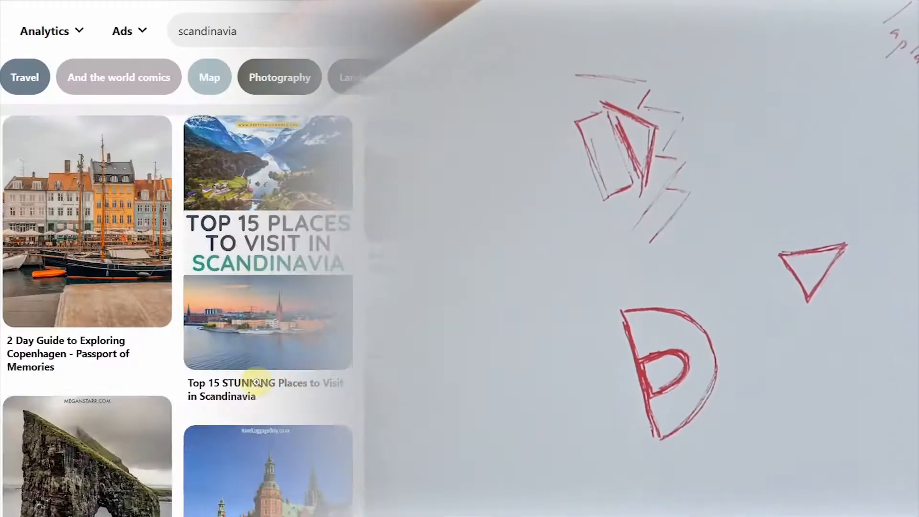
scroll(220, 383, "down", 5)
scroll(177, 315, "down", 20)
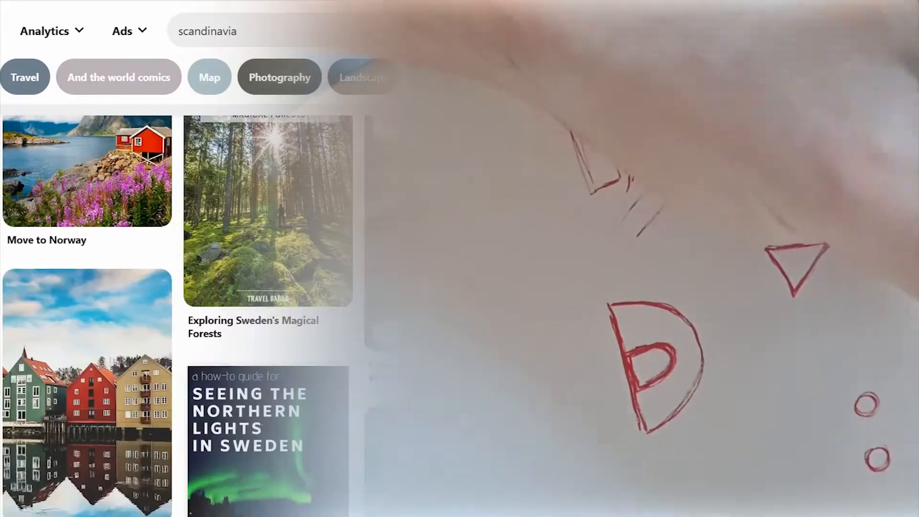
scroll(290, 372, "down", 5)
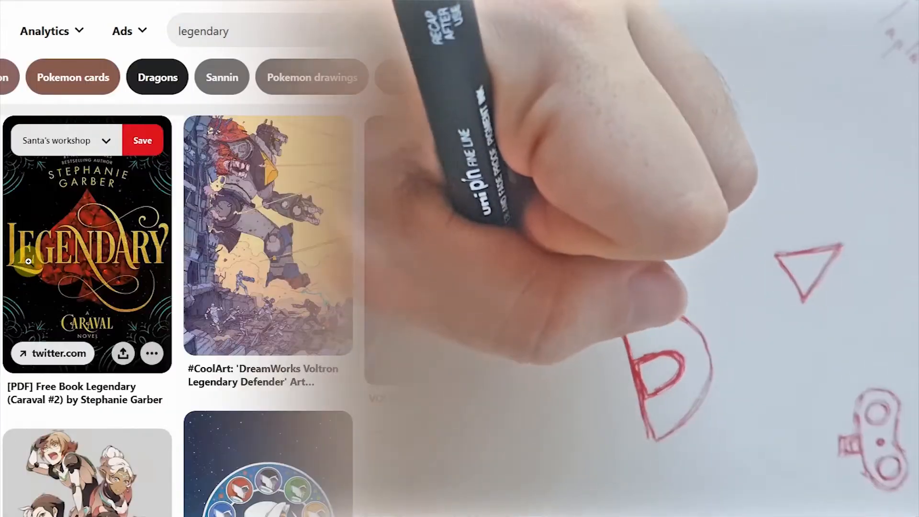
Open the Legendary book cover pin and examine the lettering and ornaments on related illustrated covers.
left_click(28, 261)
scroll(229, 287, "down", 12)
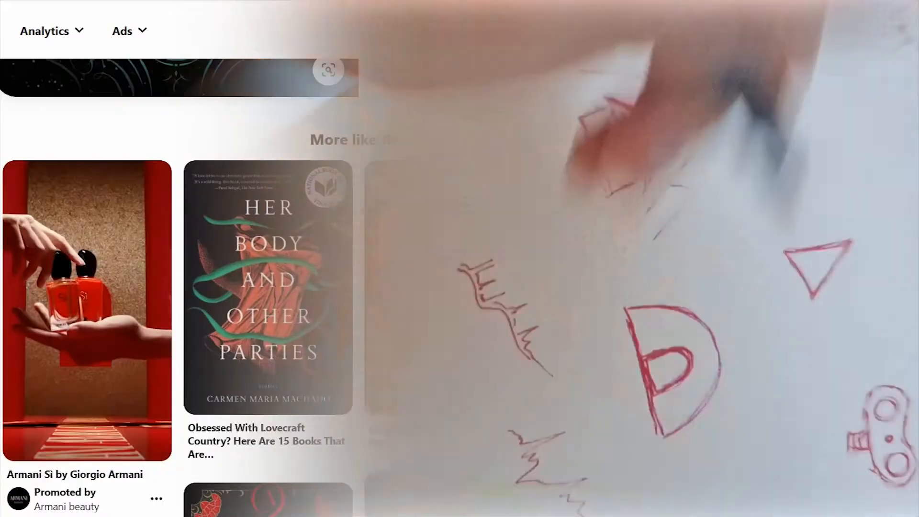
scroll(149, 295, "down", 5)
scroll(150, 296, "up", 17)
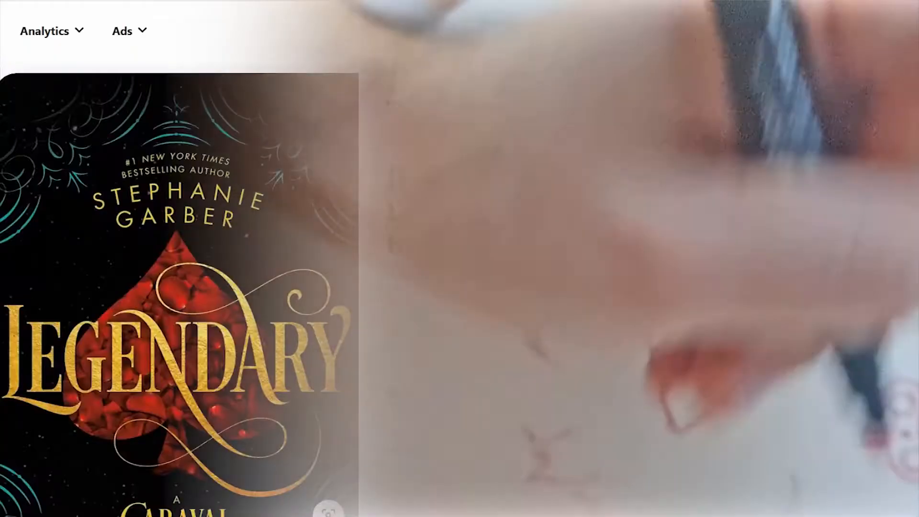
scroll(138, 292, "down", 20)
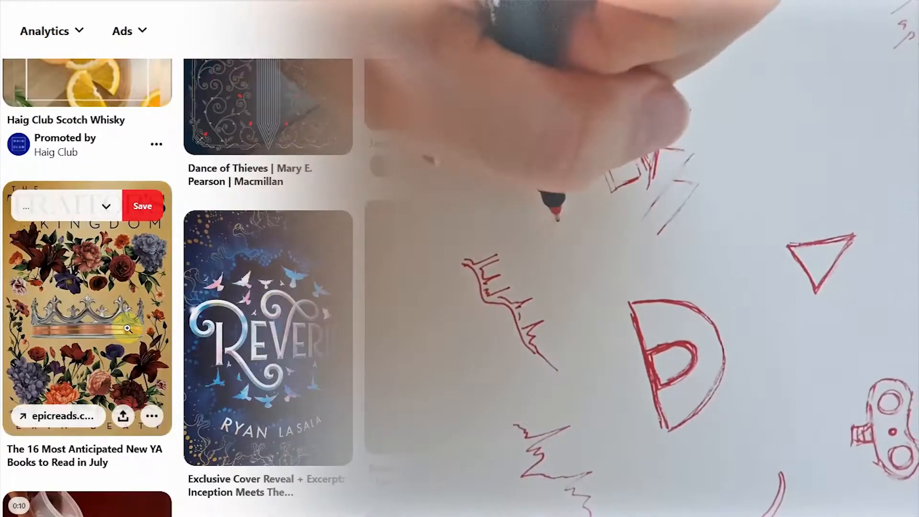
left_click(115, 292)
scroll(173, 287, "down", 15)
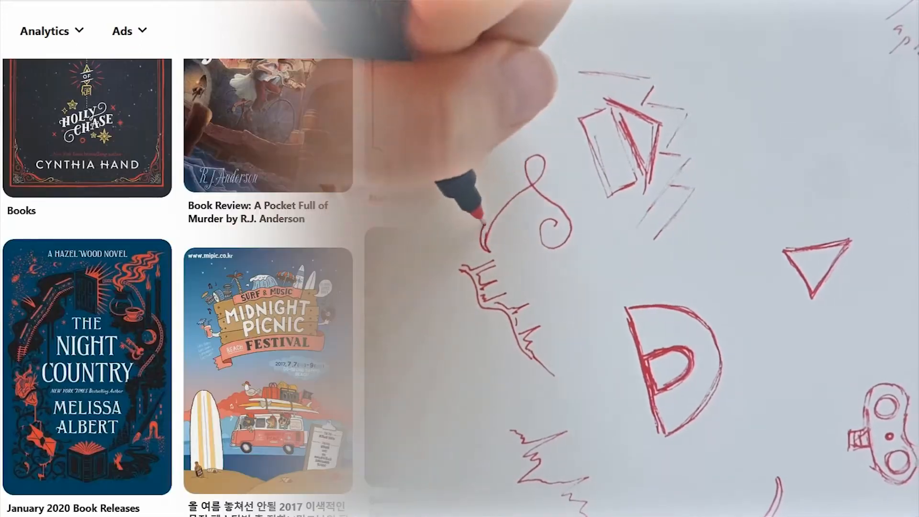
scroll(172, 287, "up", 15)
Search for north pole and look through the resulting signs and emblem designs.
left_click(287, 31)
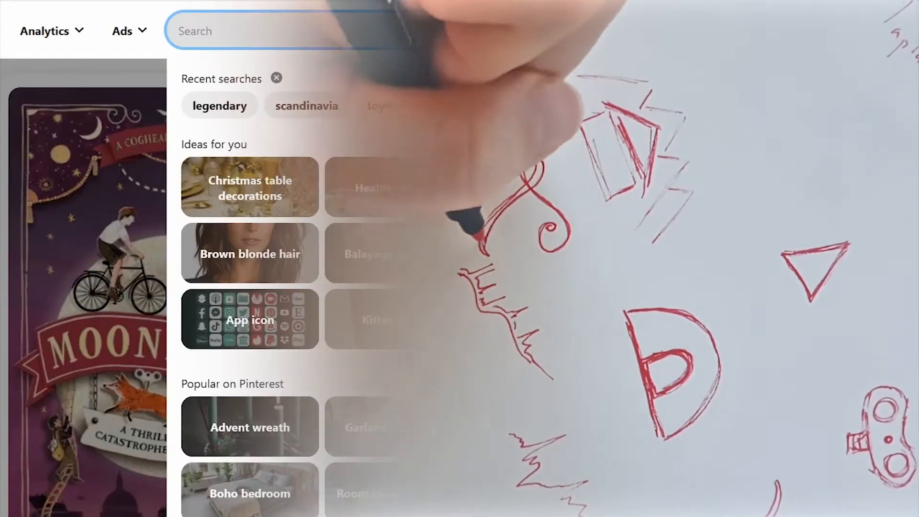
type("north pole")
key("Return")
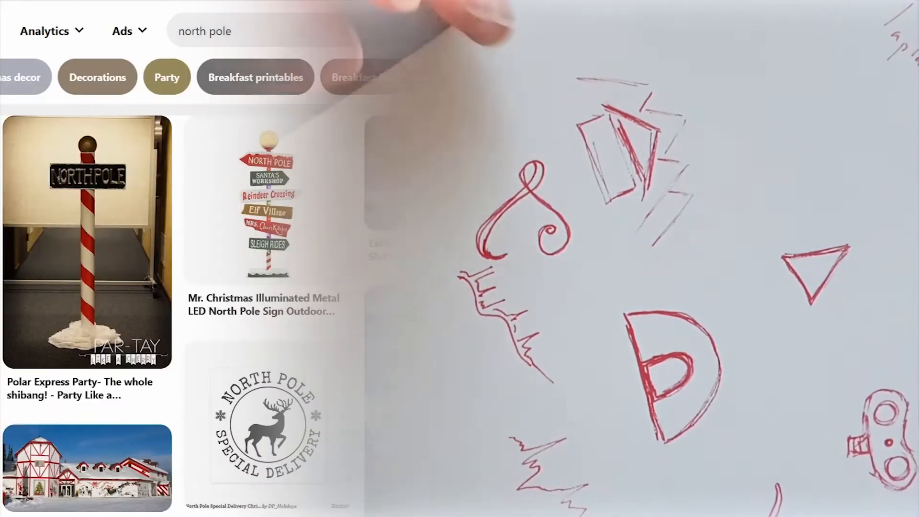
scroll(177, 311, "down", 12)
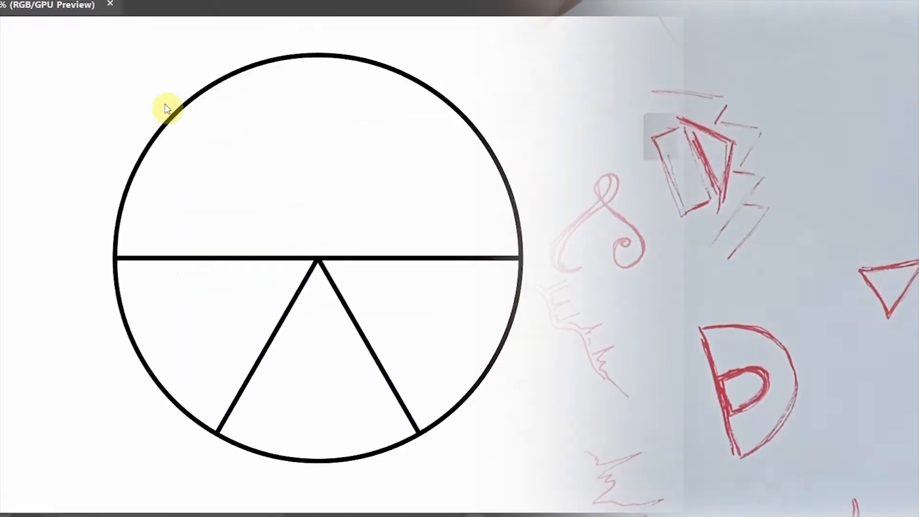
Switch to Illustrator and rework the divided circle into a line monogram with an S above a W.
left_click_drag(316, 260, 315, 274)
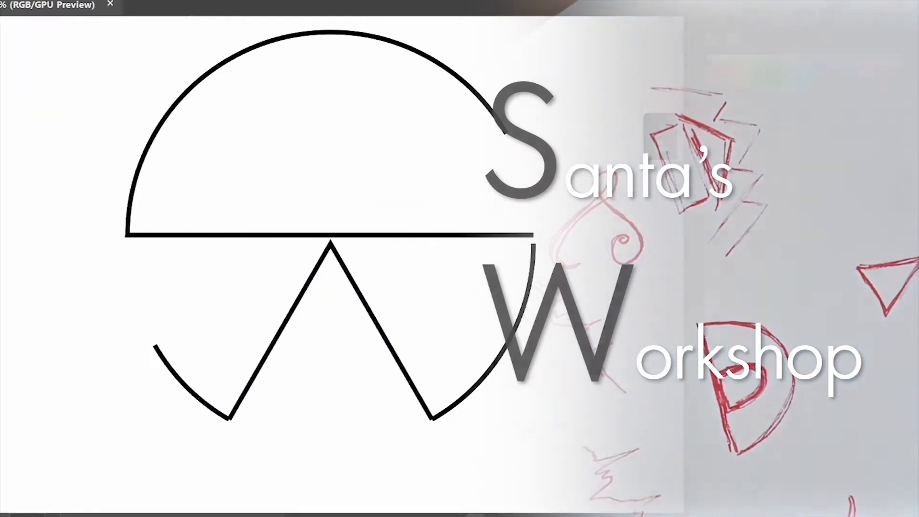
left_click(14, 110)
left_click(64, 88)
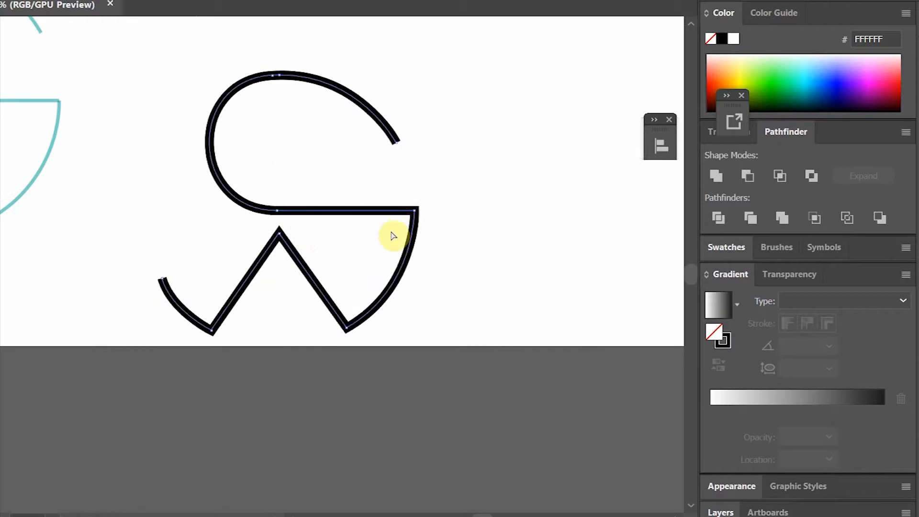
scroll(219, 139, "down", 1)
scroll(139, 82, "down", 2)
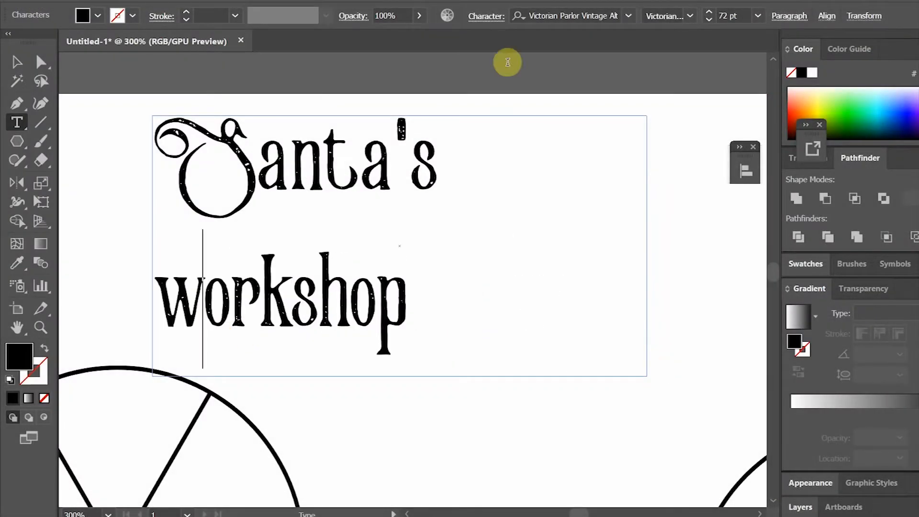
Convert the Santa's workshop text to outlines, then shrink the word workshop and place it directly beneath anta's.
key("Escape")
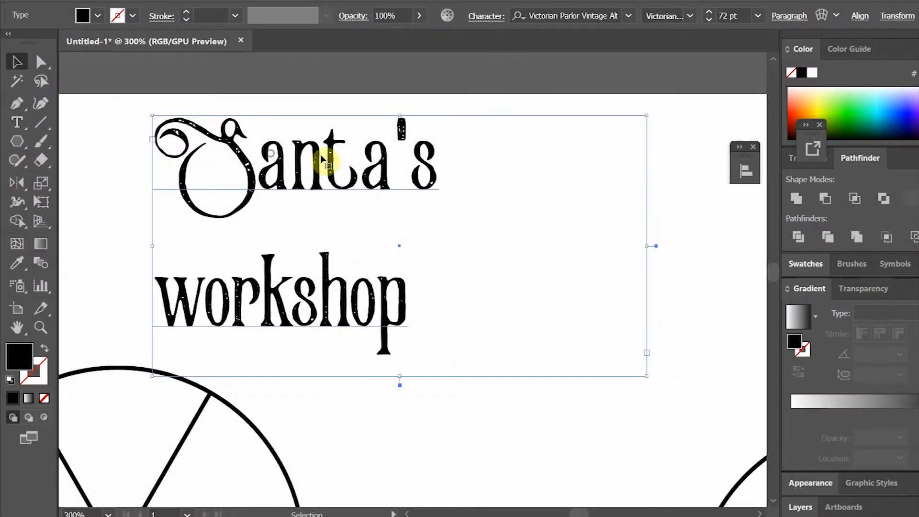
left_click(446, 276)
left_click_drag(267, 289, 384, 225)
left_click_drag(524, 291, 454, 261)
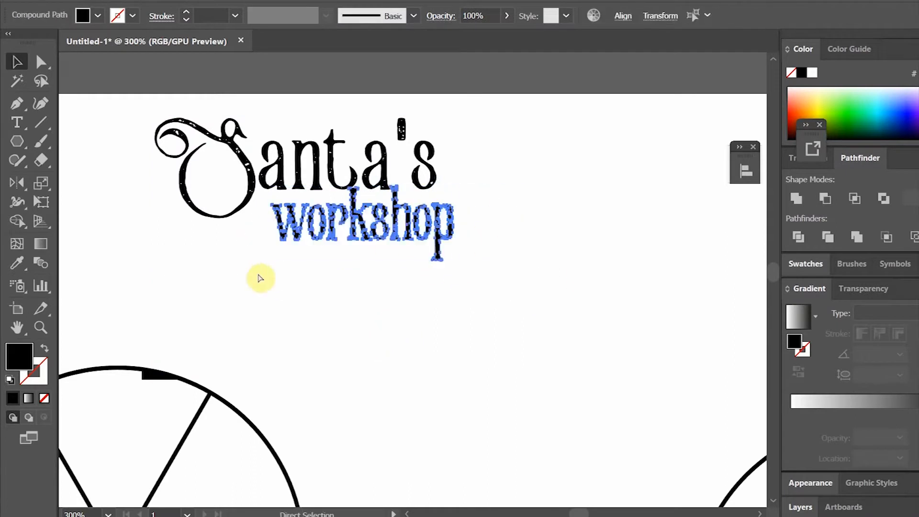
Tighten the lettering by shifting the word workshop and the apostrophe and s of Santa's slightly towards the large S.
left_click(259, 277)
left_click(479, 206)
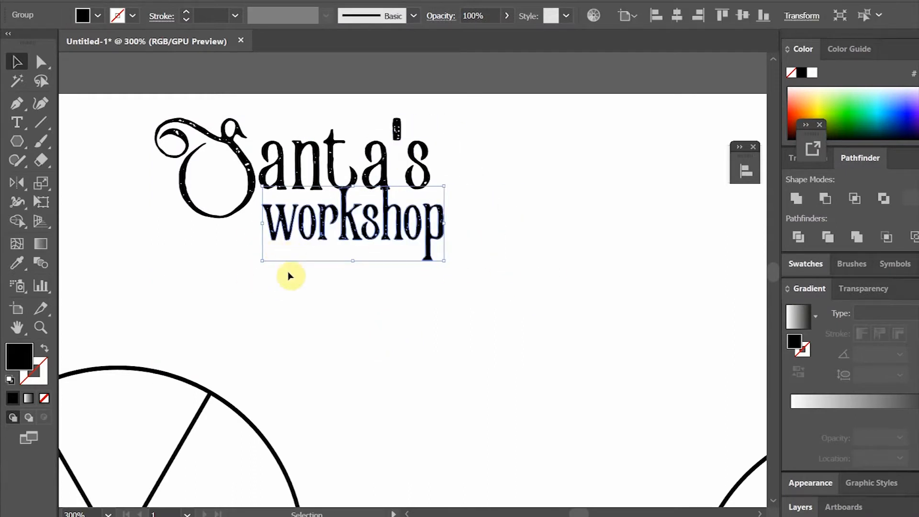
left_click(288, 274)
left_click_drag(401, 136, 399, 136)
left_click(293, 193)
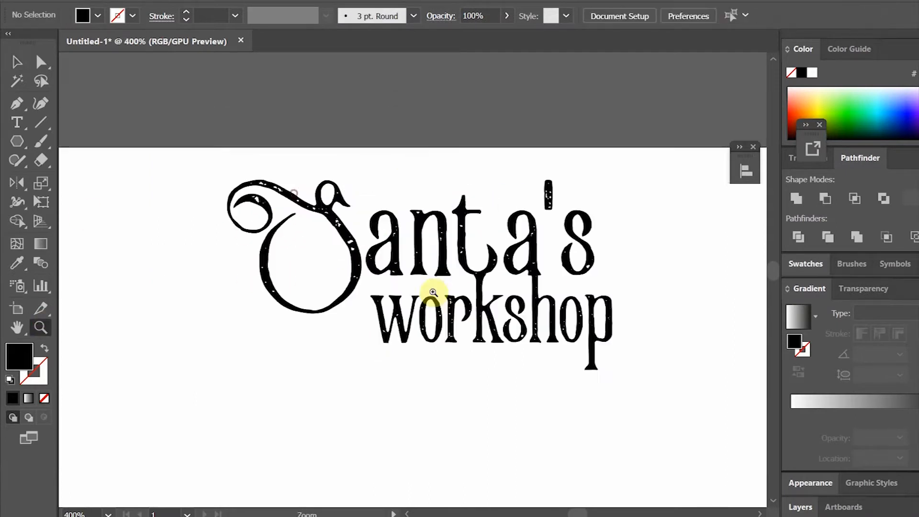
left_click(433, 294)
left_click(23, 106)
left_click(41, 61)
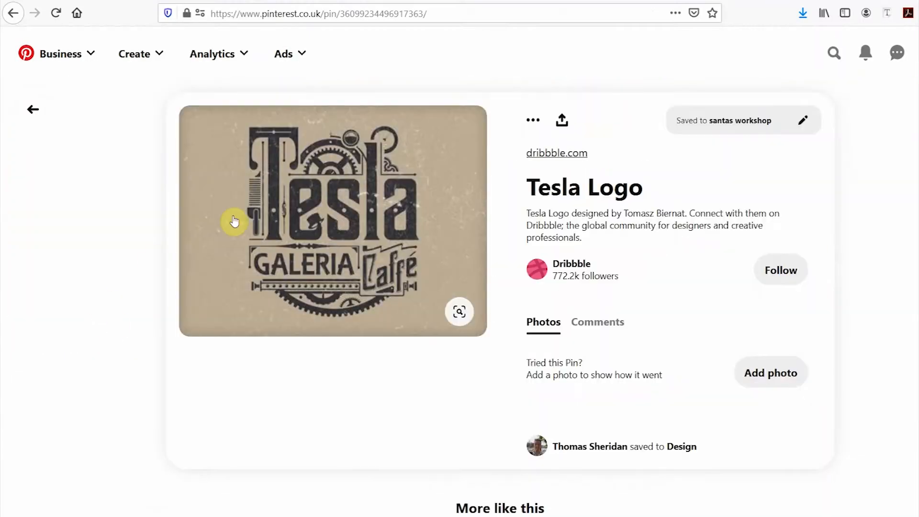
Switch to Pinterest, browse logos similar to the Tesla Logo pin and open the southern stone pin.
scroll(232, 221, "down", 8)
scroll(547, 301, "down", 6)
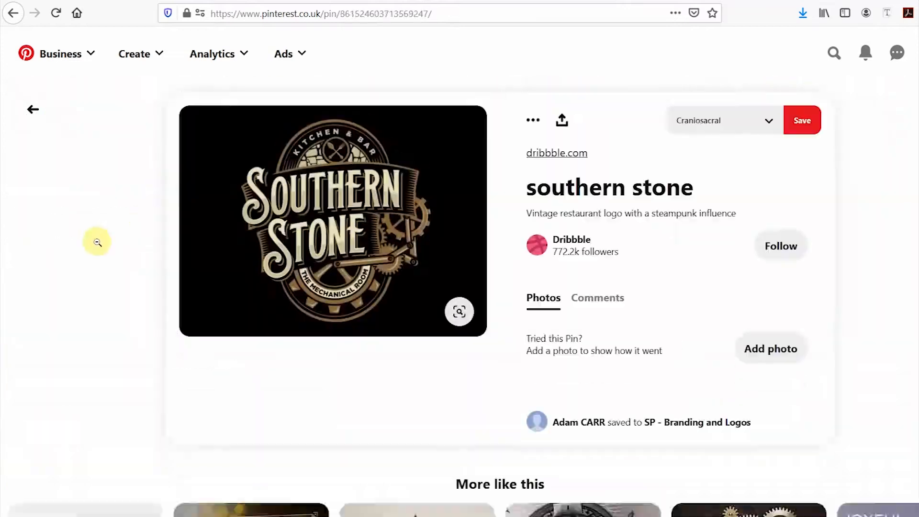
Open the Six Brothers Brewery pin among the similar pins and save it to the santas workshop board.
left_click(716, 218)
scroll(5, 369, "down", 5)
left_click(363, 263)
left_click(743, 120)
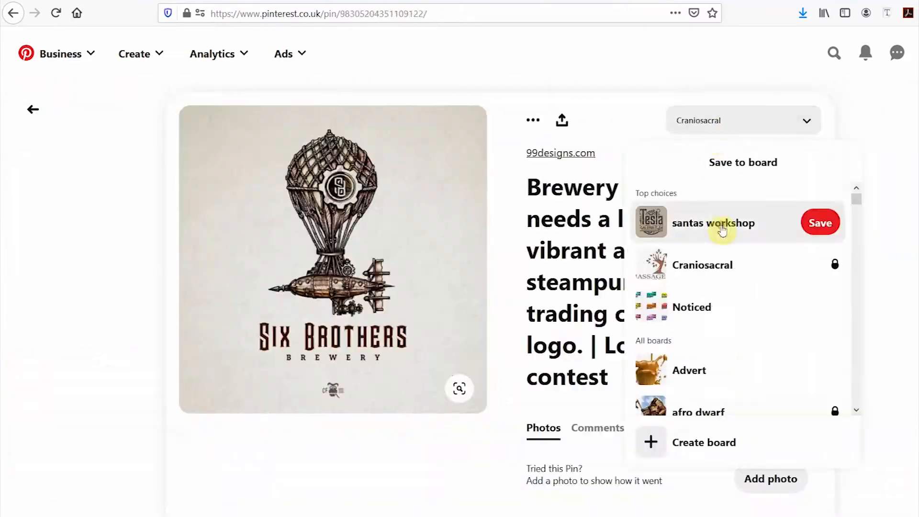
left_click(721, 228)
Browse more similar vintage logo pins, including the DILOPER mustache wax badge.
scroll(663, 207, "down", 7)
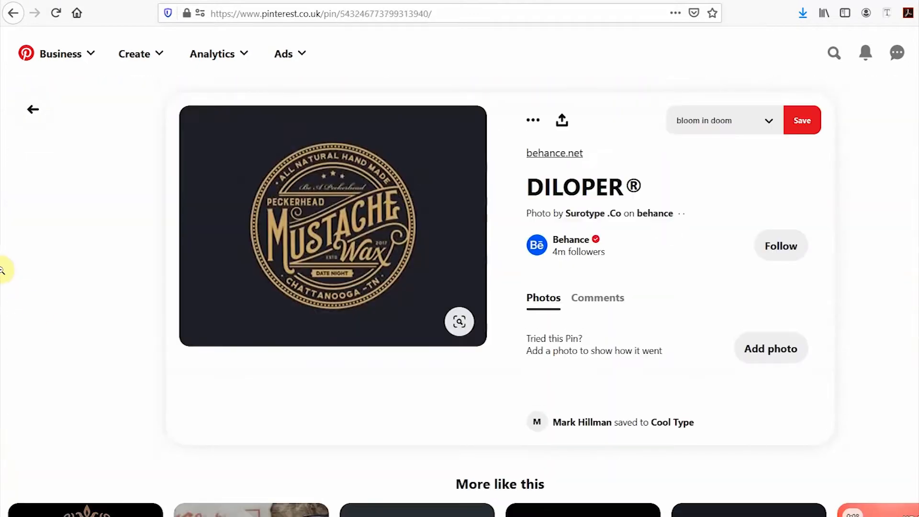
left_click(699, 232)
scroll(880, 221, "down", 5)
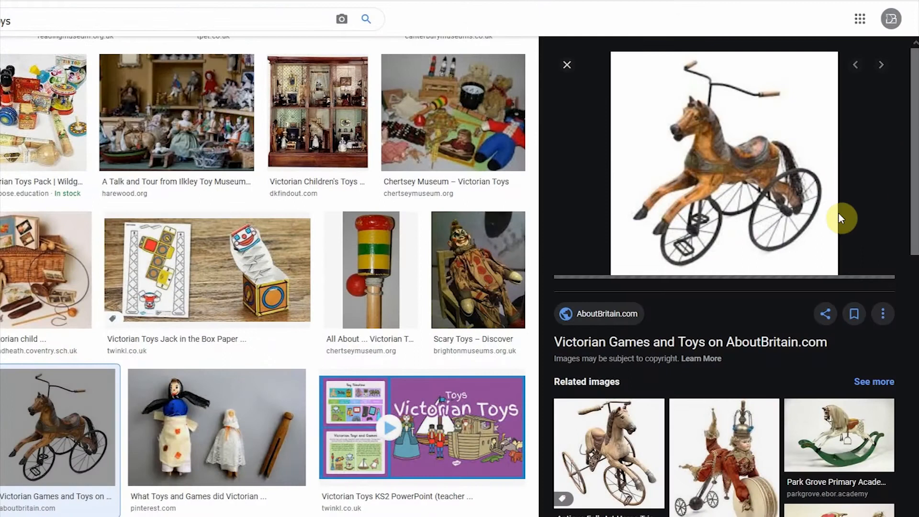
Switch to Google Images and examine Victorian toy references, opening related images for the horse tricycle and the penny-farthing bicycle.
scroll(838, 213, "down", 10)
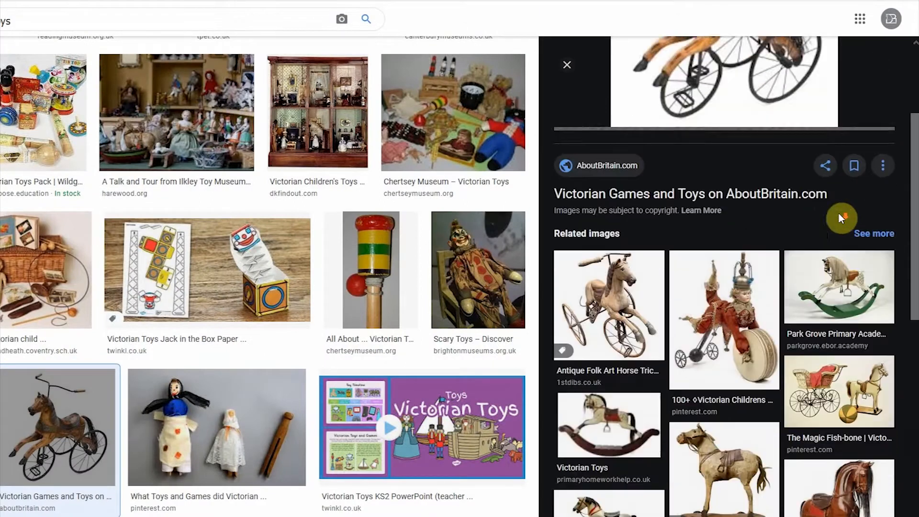
left_click(720, 428)
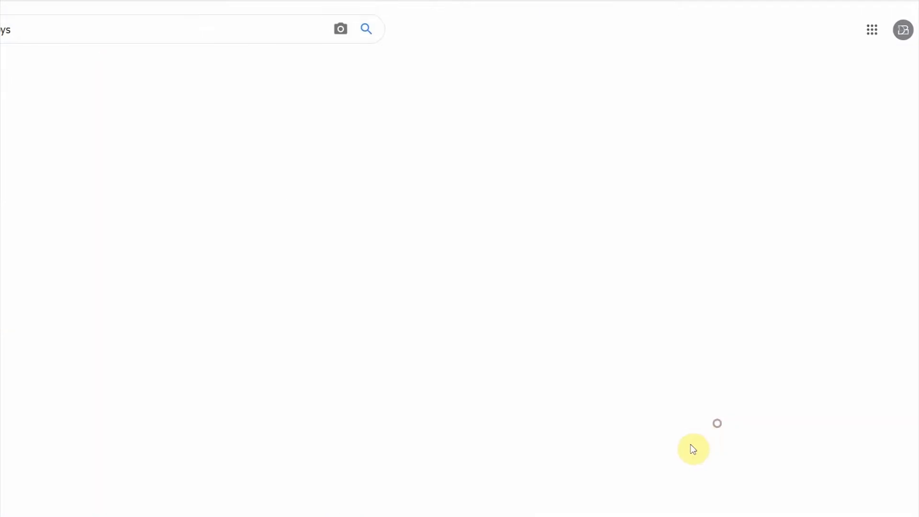
scroll(455, 259, "down", 15)
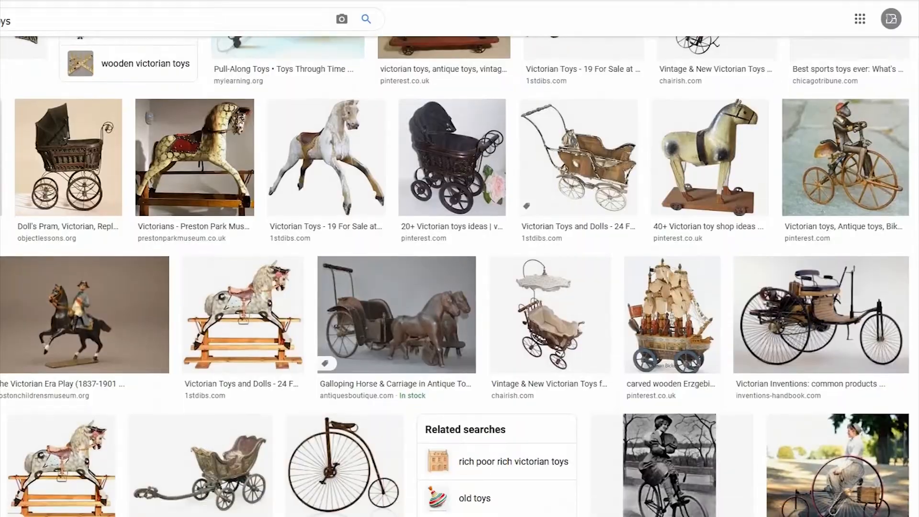
scroll(359, 229, "down", 9)
scroll(359, 230, "up", 4)
left_click(359, 230)
scroll(810, 440, "down", 4)
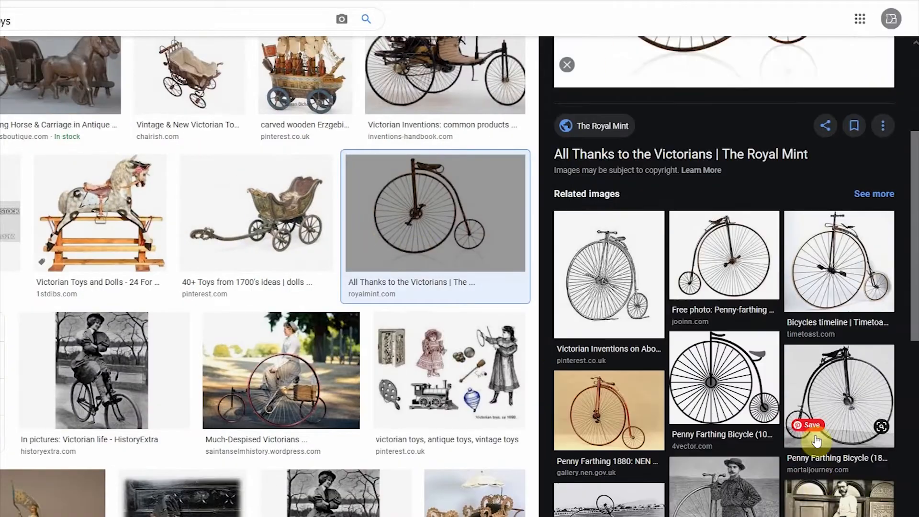
left_click(667, 337)
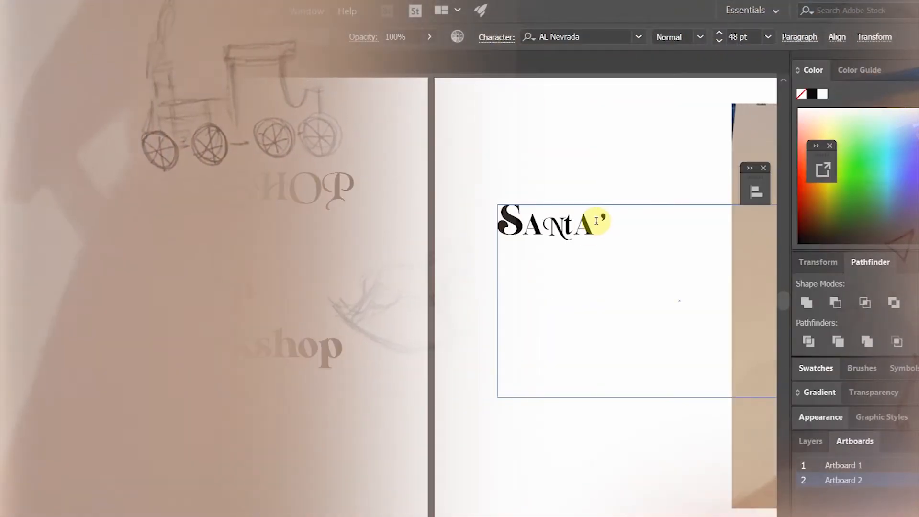
Switch to Illustrator, complete the word Santa's, change the font of its ending and convert the text to outlines.
type("s")
left_click(557, 36)
type("bla")
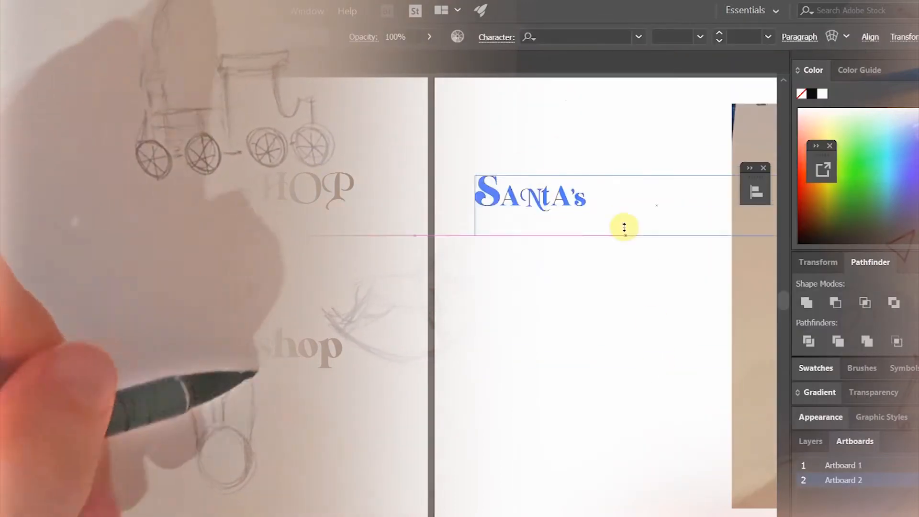
right_click(566, 225)
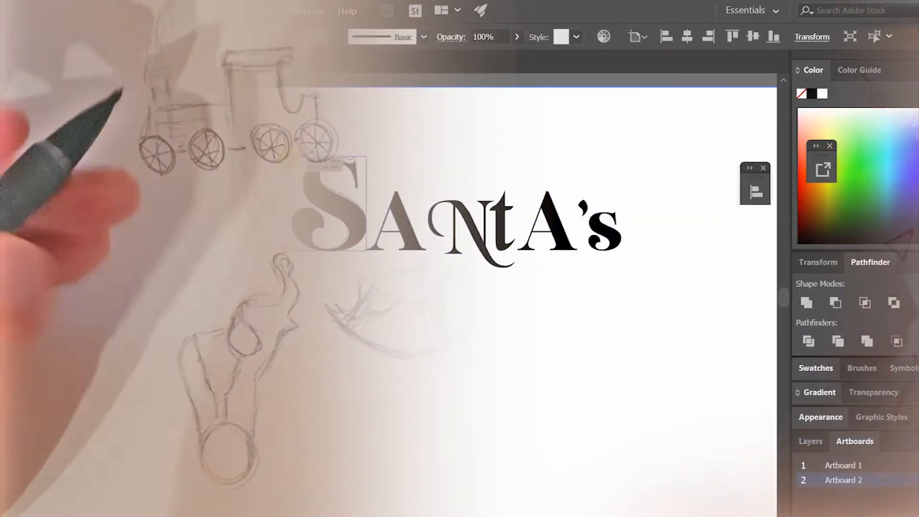
Erase the decorative swirl from the upper corner of the N in Santa's.
left_click(471, 230)
left_click(594, 118)
mouse_move(471, 230)
left_mouse_down()
mouse_move(429, 211)
mouse_move(429, 197)
left_mouse_up()
key("shift+e")
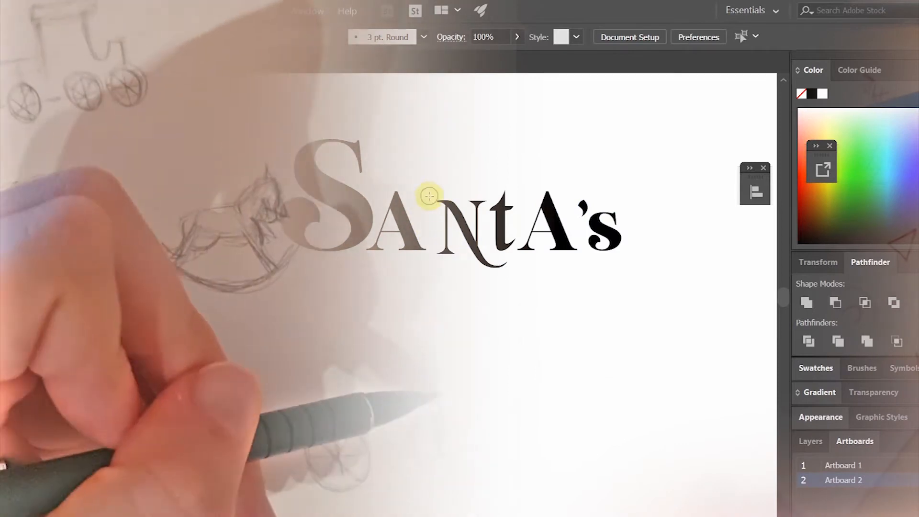
key("v")
left_click(431, 139)
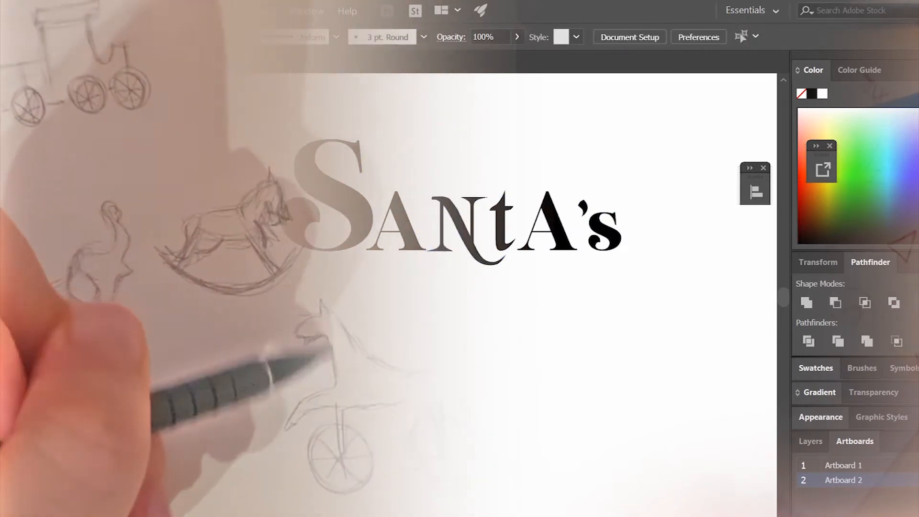
Tighten the spacing of Santa's by shifting the N, the t and the final A's closer to the large S.
left_click_drag(443, 246, 441, 246)
left_click(421, 119)
left_click_drag(503, 230, 495, 230)
left_click(527, 194)
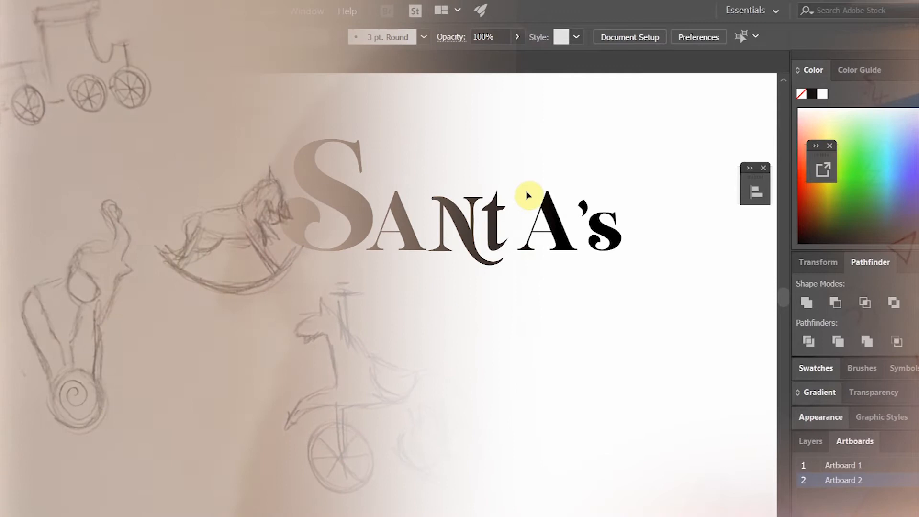
left_click_drag(526, 194, 617, 234)
left_click_drag(556, 230, 543, 229)
left_click(504, 173)
Lay a curved crossbar across the first A of Santa's and trim its overlap with the Shape Builder tool.
scroll(503, 173, "up", 2)
key("a")
left_click(348, 328)
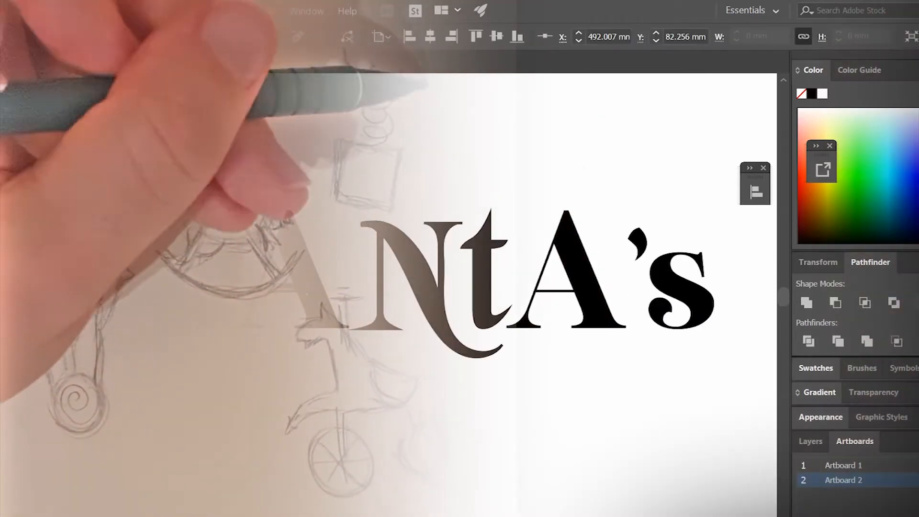
left_click_drag(307, 275, 412, 306)
key("shift+m")
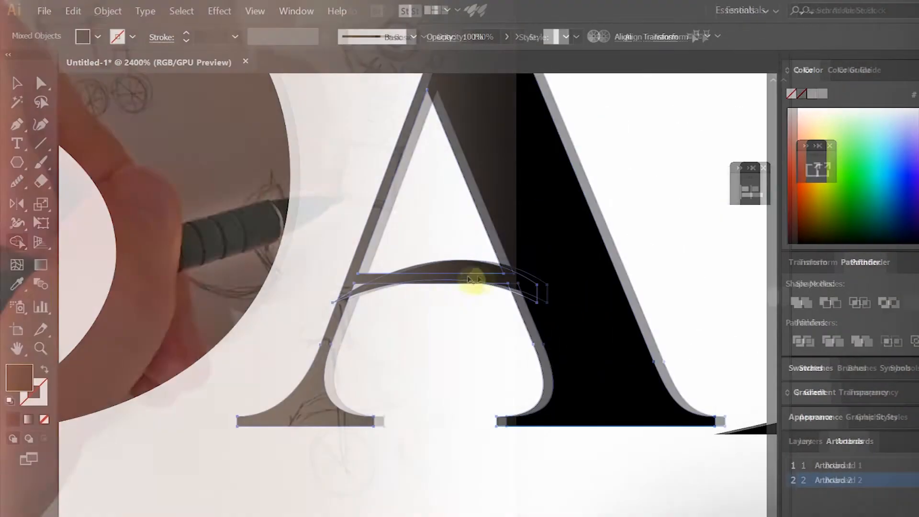
left_click(474, 282, "alt")
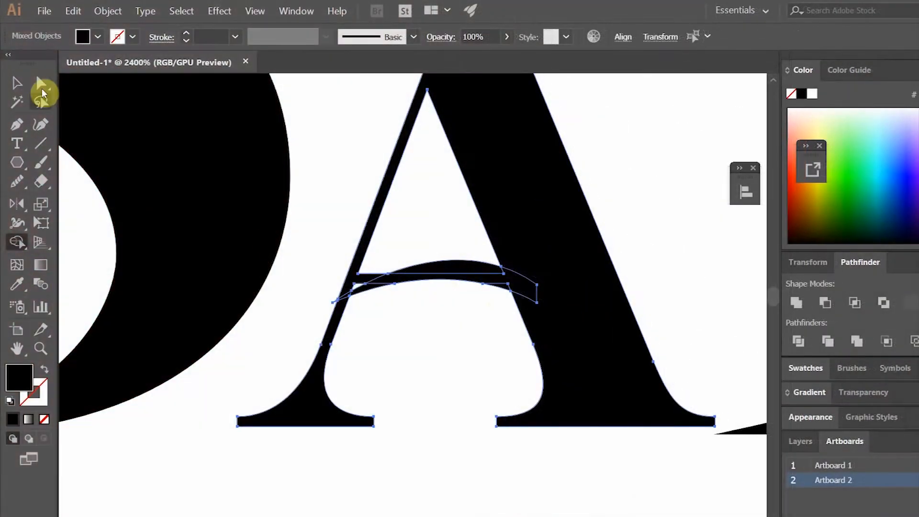
Rework the first A around the curved crossbar, clearing away its original straight crossbar.
left_click(17, 124)
left_click(445, 271)
left_click(41, 180)
left_click(17, 83)
left_click(382, 196)
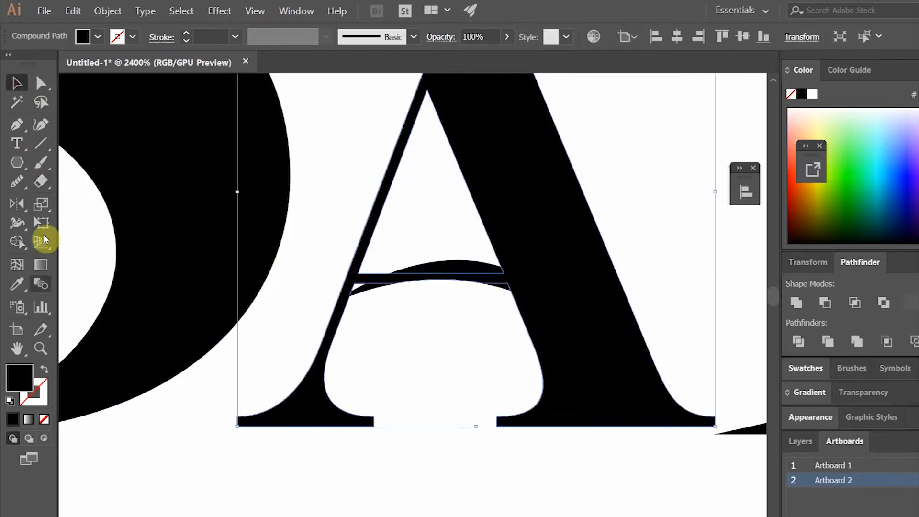
left_click(41, 349)
left_click(338, 290)
left_click_drag(361, 239, 536, 345)
left_click(18, 124)
left_click(370, 305)
left_click_drag(538, 233, 625, 203)
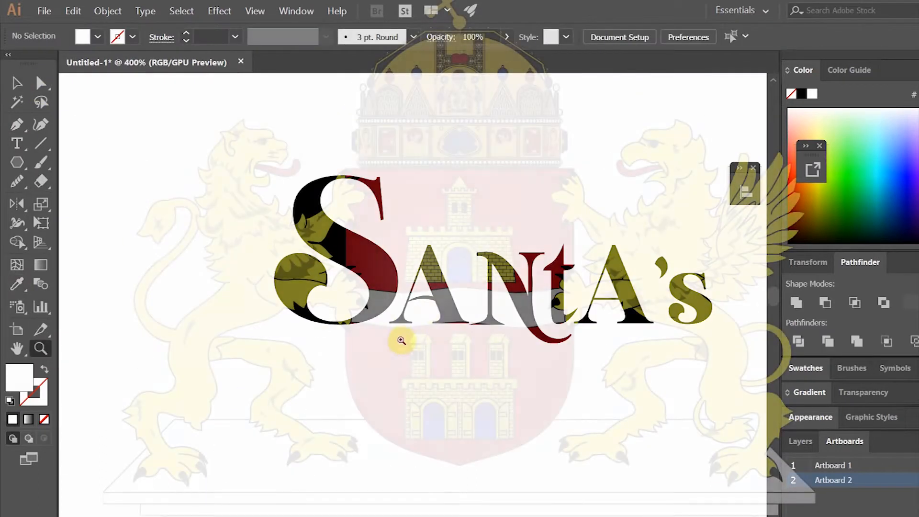
Select the first A together with its curved crossbar and combine them with the Shape Builder tool.
left_click(423, 301)
left_click(406, 303)
left_click(390, 304)
left_click(390, 303)
key("v")
left_click(371, 267)
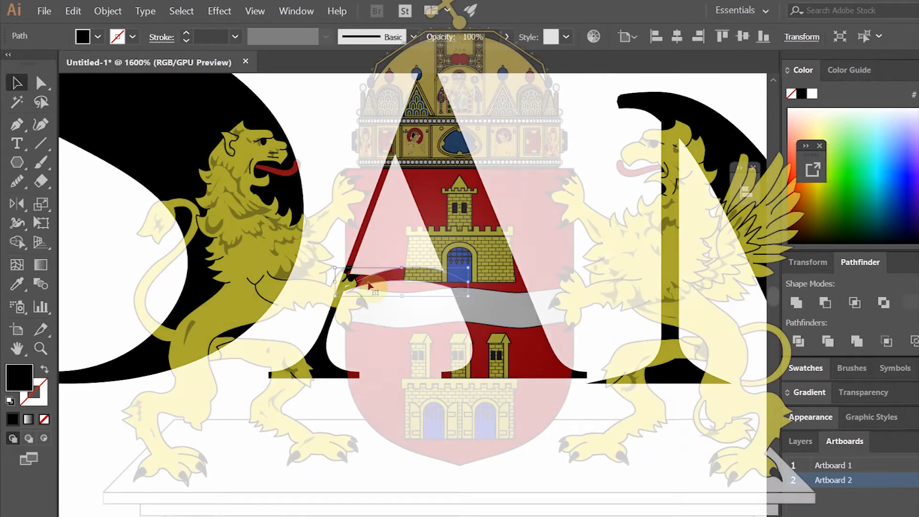
left_click(329, 160)
left_click(259, 106)
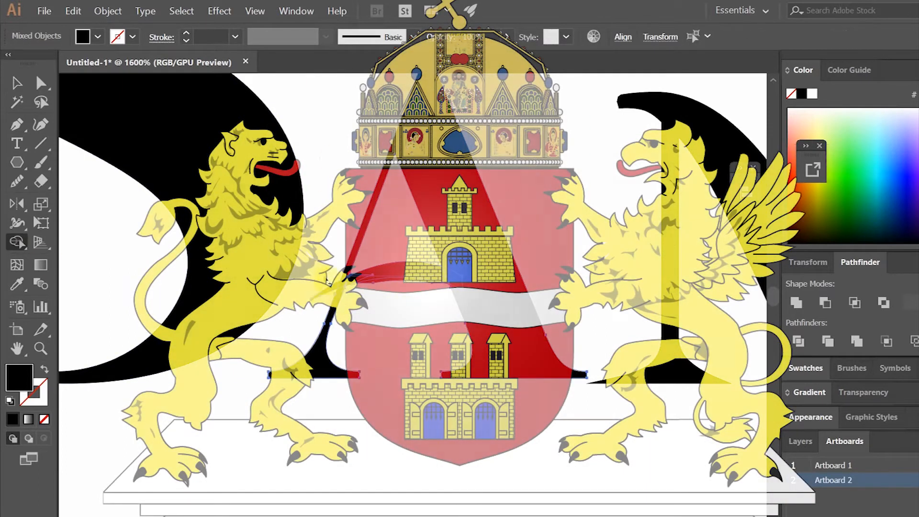
Check the reworked A within the wordmark and add a short angled Pen path beside its crossbar.
key("z")
left_click(445, 306, "alt")
left_click(445, 307)
key("p")
key("v")
left_click(93, 233)
key("z")
left_click(449, 310, "alt")
left_click(429, 304)
left_click(430, 303)
left_click(17, 83)
left_click(17, 125)
left_click(306, 278)
left_click(348, 278)
left_click(299, 299)
left_click(17, 83)
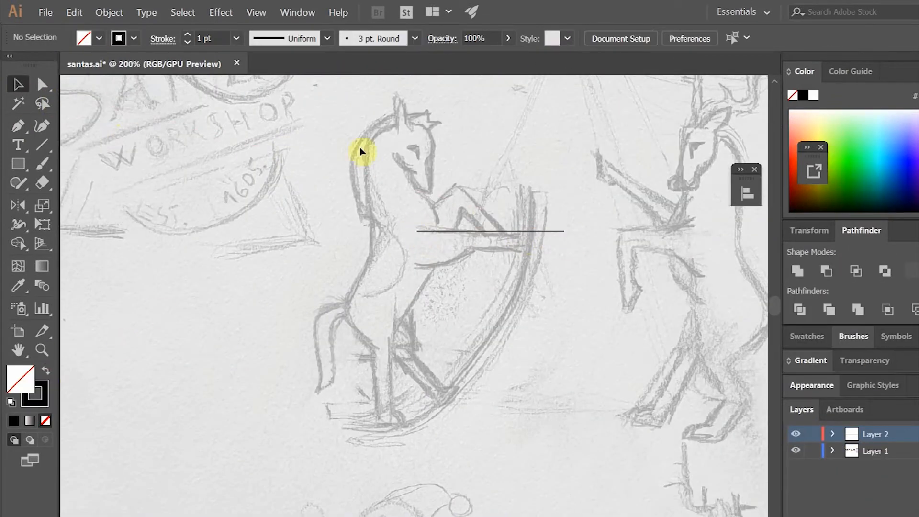
Trace the rocking horse's forehead, muzzle and jaw from the sketch with the Pen tool.
key("p")
left_click(406, 123)
left_click(431, 123)
left_click(431, 191)
left_click(413, 191)
left_click(412, 172)
left_click(394, 172)
left_click(394, 153)
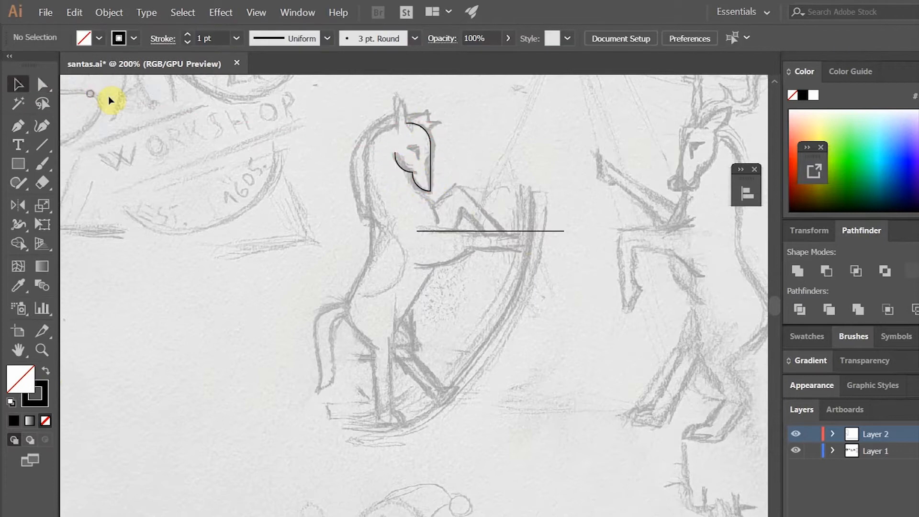
Draw the horse's throat line from the jaw to the extended foreleg and round its corner.
key("p")
mouse_move(437, 230)
left_mouse_down()
mouse_move(438, 209)
mouse_move(430, 241)
left_mouse_up()
left_click(437, 207)
left_click(423, 191)
left_click(18, 85)
left_click(42, 84)
left_click(19, 85)
left_click(100, 127)
Trace the outer edge of the horse's bent front leg as an angled path ending on the horizontal foreleg line.
key("p")
left_click(433, 203)
left_click(455, 182)
left_click(503, 230)
key("v")
left_click(483, 268)
Draw the smaller inner edge of the bent front leg inside the outer one.
key("p")
left_click(484, 230)
left_click(458, 206)
left_click(458, 230)
key("v")
left_click(527, 287)
Trace the horse's chest and the underside of its extended foreleg as a stepped path and round the step.
key("p")
left_click(417, 265)
left_click(469, 266)
left_click(469, 249)
left_click(575, 248)
left_click(18, 84)
left_click(42, 84)
left_click_drag(462, 260, 452, 249)
Round the inner corner of the bent front leg and nudge the foreleg's underside path up by two increments.
left_click(42, 85)
left_click_drag(462, 215, 466, 220)
left_click(19, 85)
left_click(452, 265)
key("Up")
key("Up")
left_click(445, 301)
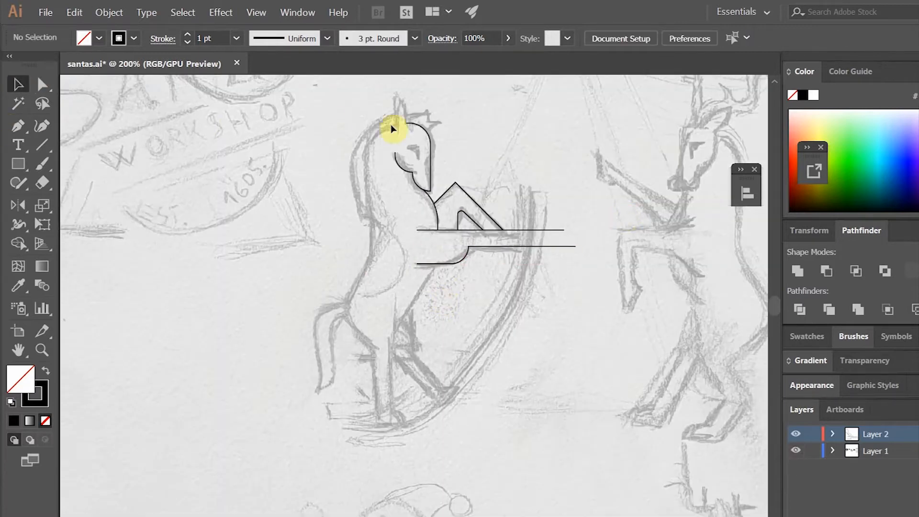
Extend the head outline with a rectangular ear and a straight vertical line down the back of the neck.
key("p")
left_click(406, 123)
left_click(406, 97)
left_click(366, 124)
left_click(367, 259)
key("a")
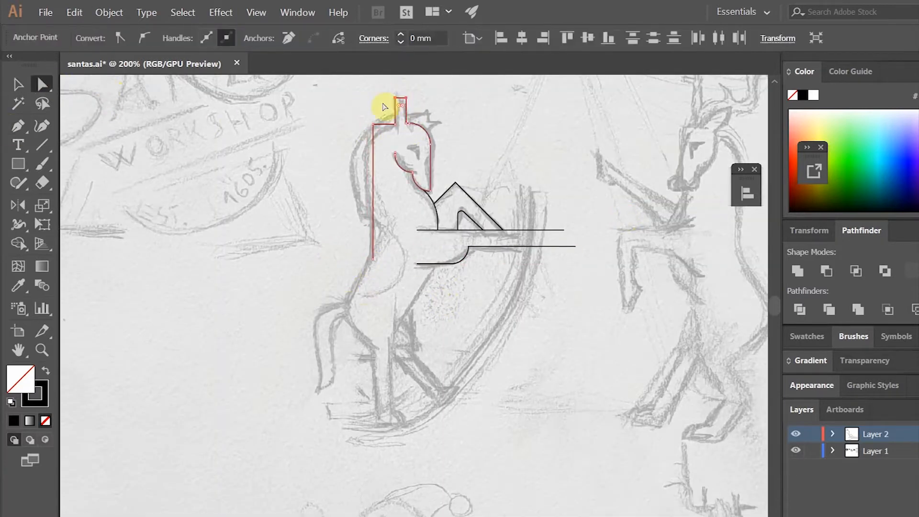
left_click(88, 140)
Round the corner at the back of the horse's head and curve the corner of the ear.
key("z")
left_click(400, 140)
key("a")
left_click(371, 277)
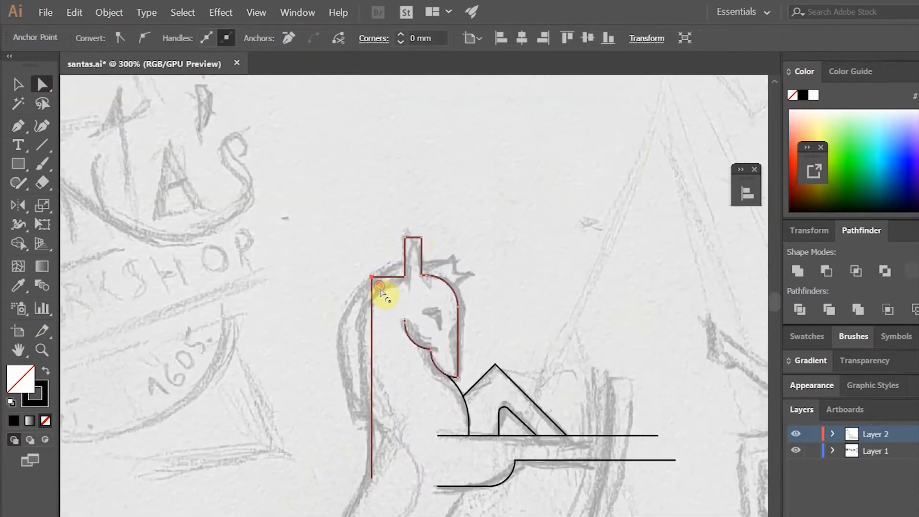
left_click_drag(380, 289, 406, 312)
key("z")
left_click(416, 290)
left_click_drag(413, 203, 380, 236)
left_click(329, 170)
Hide and reshow the sketch layer to examine the traced horse outline on its own.
key("ctrl+minus")
key("ctrl+minus")
key("ctrl+minus")
key("ctrl+minus")
key("ctrl+minus")
left_click(795, 449)
left_click(795, 450)
key("z")
left_click(374, 417)
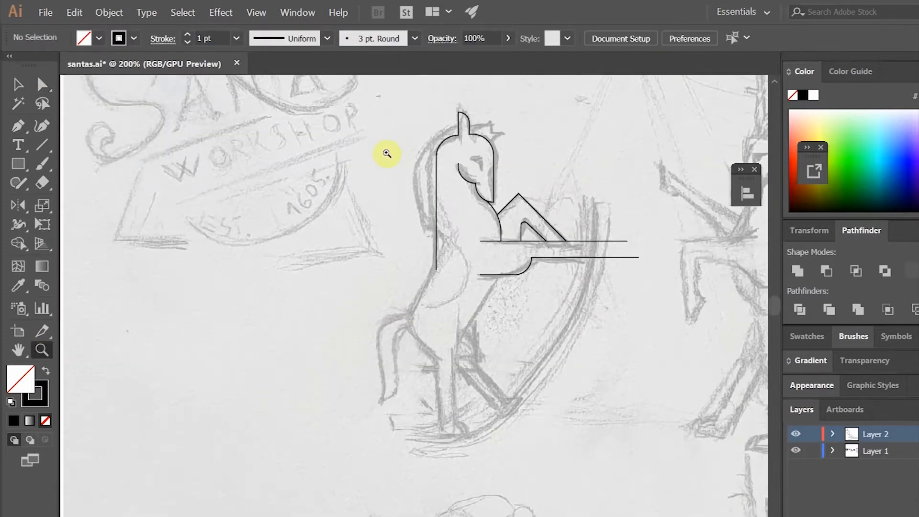
Draw the vertical rear edge of the hind leg and the sloping thigh line down from the chest.
key("p")
left_click(436, 364)
left_click(436, 480)
left_click(500, 275)
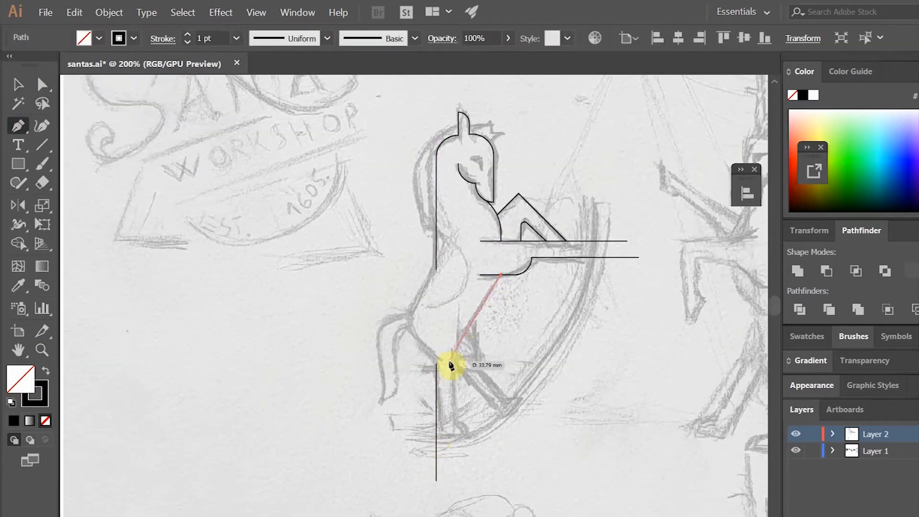
left_click(452, 360)
key("v")
key("ctrl+shift+a")
Trace the front edge of the vertical hind leg and both edges of the angled hind leg.
left_click(795, 450)
key("p")
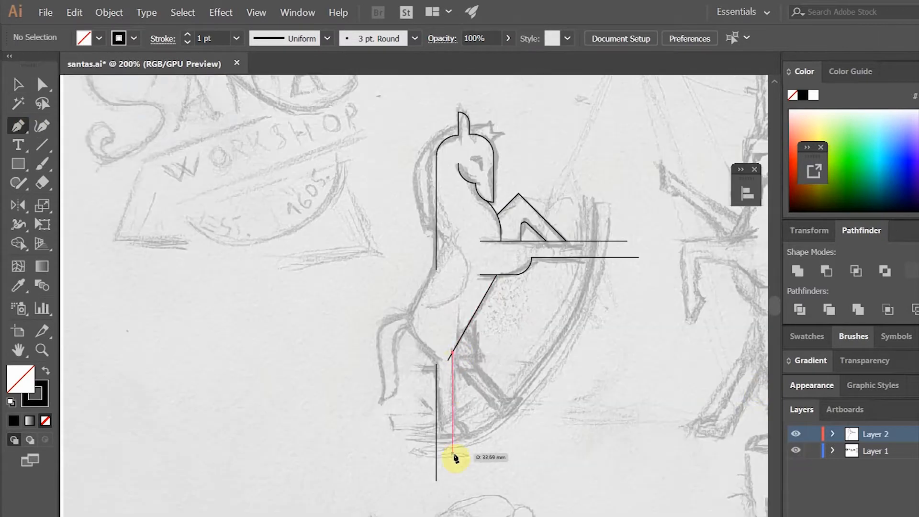
left_click(475, 365)
left_click(520, 417)
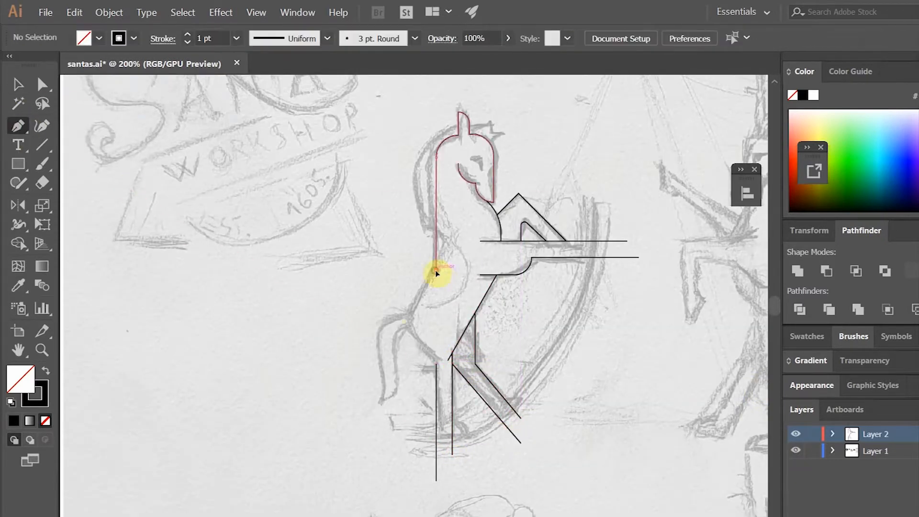
Trace the horse's back line down to the rump and round the corner at the rump.
left_click(435, 272)
left_click(43, 86)
left_click(402, 326)
left_click_drag(415, 328, 429, 329)
Trace the horse's hanging tail as an angular outline and round its upper corners and its tip.
left_click(18, 125)
left_click(379, 318)
left_click(380, 403)
left_click(398, 403)
left_click(365, 300)
left_click_drag(364, 301, 412, 341)
left_click_drag(404, 335, 433, 352)
left_click(398, 403)
left_click_drag(393, 399, 383, 387)
left_click(18, 85)
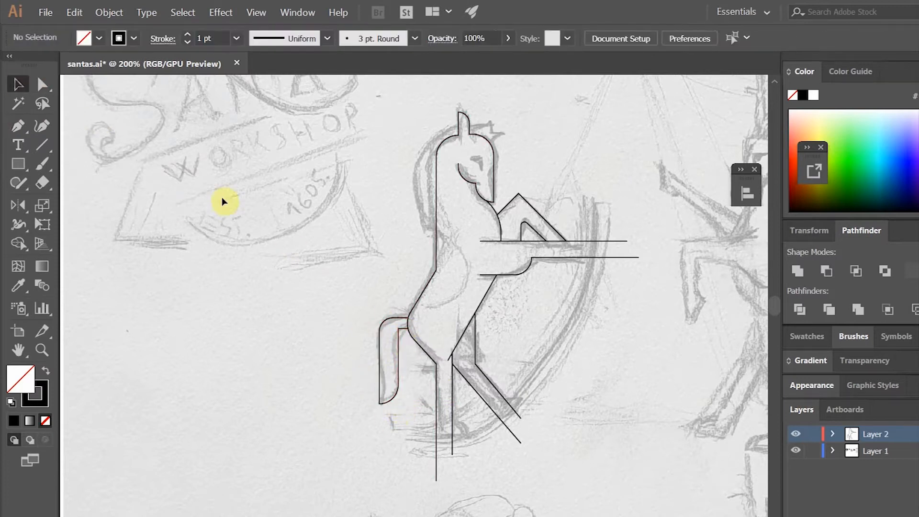
Draw the pointed forelock in front of the ear on the horse's forehead.
left_click(42, 350)
left_click(461, 187)
left_click(430, 261)
left_click(18, 125)
left_click(407, 219)
left_click(451, 219)
left_click(451, 233)
left_click(476, 233)
left_click(449, 254)
Outline the mane behind the horse's neck and round its upper corner to a radius of about 9.83 mm.
left_click(18, 85)
left_click(19, 125)
left_click(340, 431)
key("a")
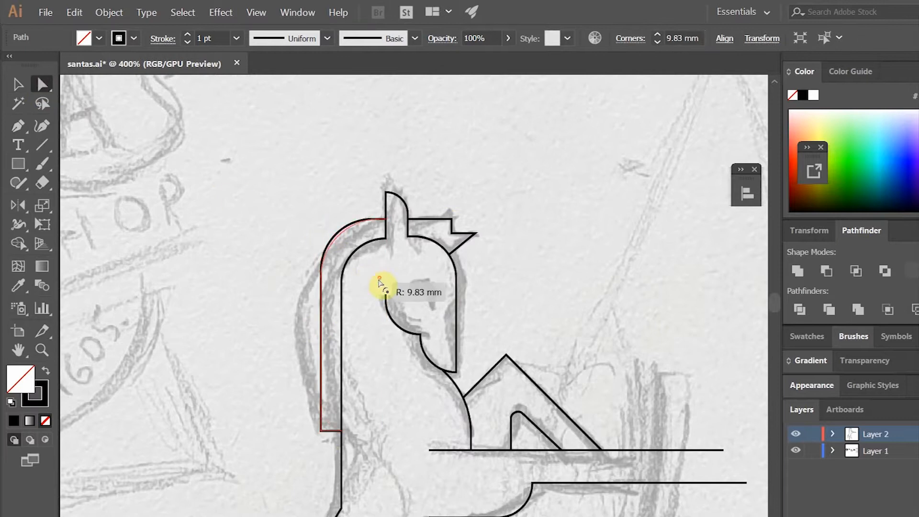
left_click_drag(379, 282, 385, 288)
Examine the complete horse outline with the sketch layer hidden, and bring the sketch back.
left_click(796, 450)
left_click(17, 85)
key("ctrl+minus")
key("ctrl+minus")
key("ctrl+minus")
key("ctrl+minus")
key("ctrl+minus")
left_click(796, 450)
Draw a circle around the horse for the rocker and add a slightly larger concentric circle around it.
left_click_drag(18, 164, 72, 202)
mouse_move(431, 289)
left_mouse_down()
mouse_move(400, 433)
mouse_move(399, 415)
left_mouse_up()
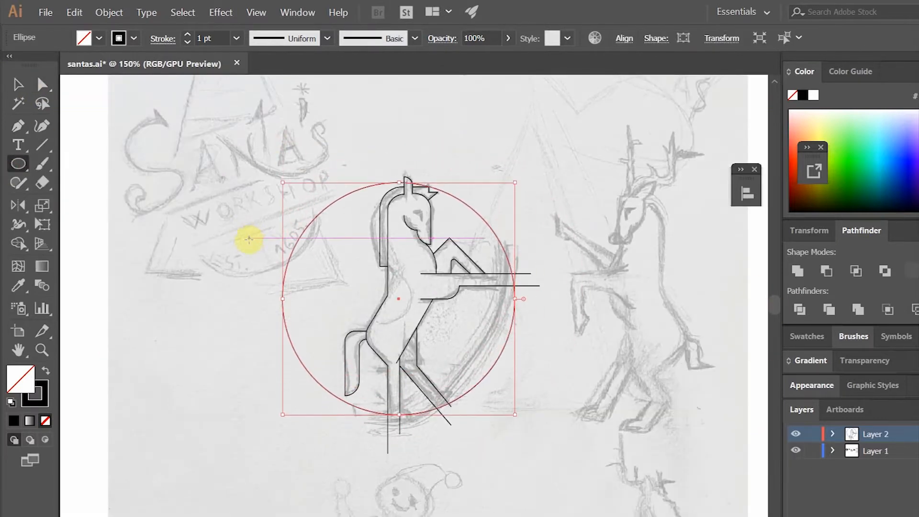
left_click_drag(270, 177, 270, 174)
left_click(238, 323)
left_click_drag(392, 296, 256, 430)
key("ctrl+shift+a")
left_click(795, 450)
left_click(795, 450)
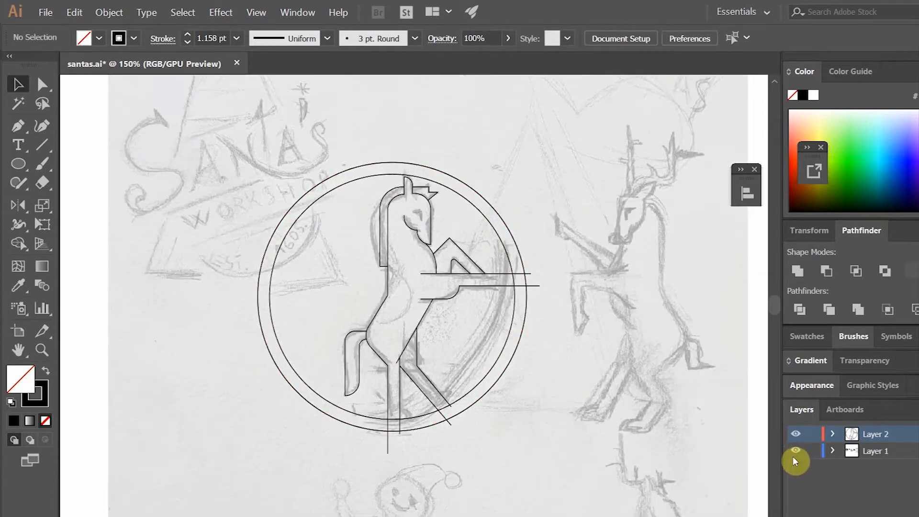
Draw short vertical lines across both rocker circles at their uppermost and lowermost points.
left_click_drag(232, 281, 286, 310)
left_click(18, 126)
left_click(392, 184)
left_click(392, 140)
left_click(18, 85)
left_click_drag(232, 281, 287, 310)
left_click(18, 126)
left_click(391, 410)
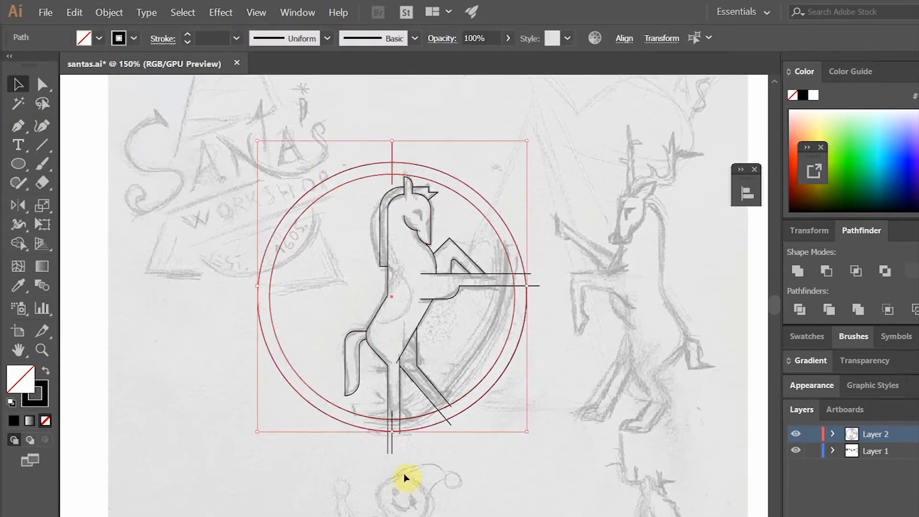
left_click(111, 131)
left_click(795, 450)
key("ctrl+0")
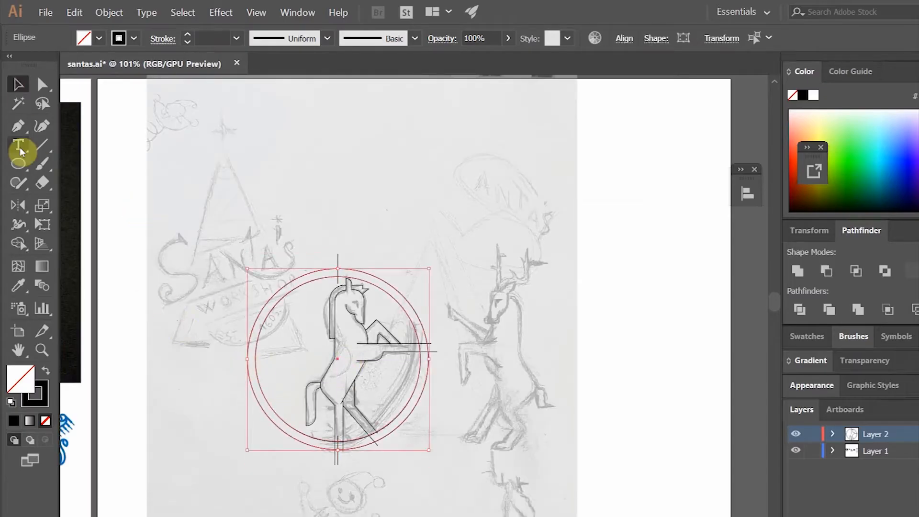
Remove the half of the circular band behind the horse's back with the Shape Builder.
left_click_drag(335, 359, 298, 411)
left_click(18, 85)
left_click_drag(201, 240, 460, 479)
left_click(18, 244)
left_click(252, 359, "alt")
left_click(18, 85)
left_click(110, 191)
Split the rocker band with a diagonal line and remove the arc above the horse's head with the Shape Builder.
left_click(795, 451)
key("a")
left_click_drag(294, 418, 417, 276)
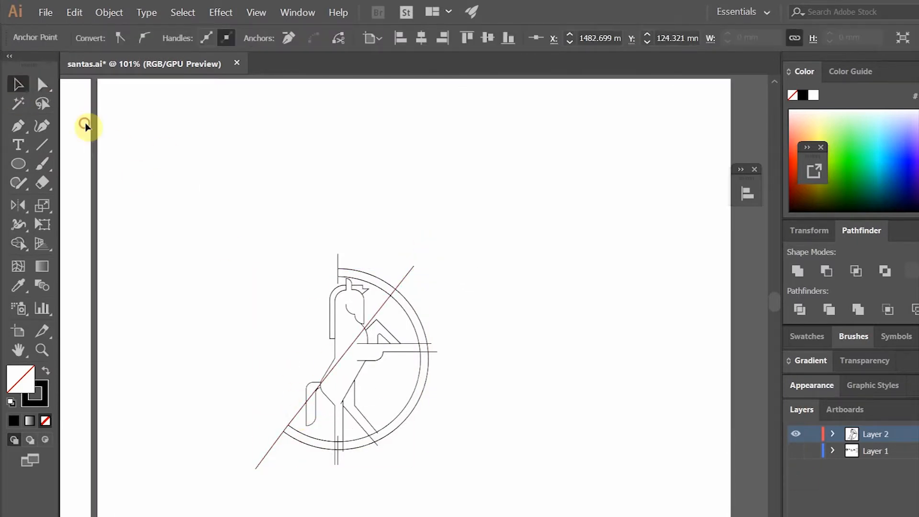
key("ctrl+a")
key("shift+m")
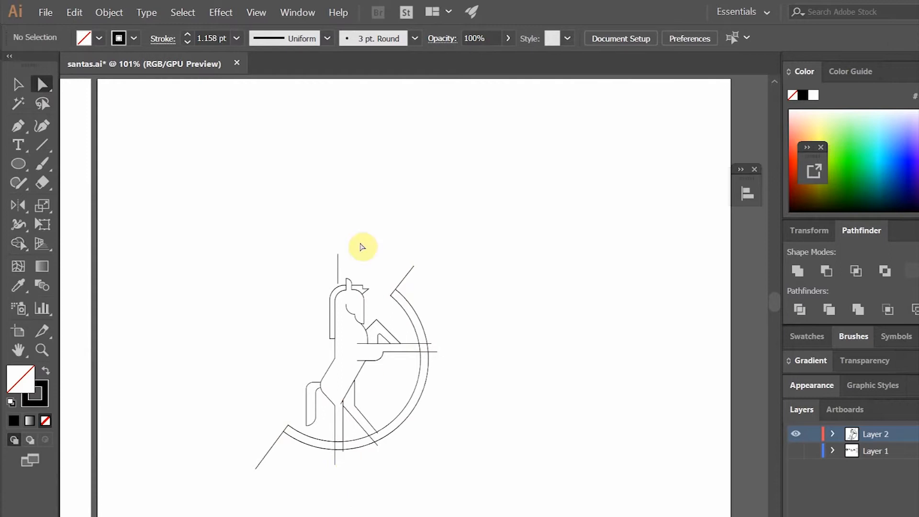
Duplicate the horse without its rocker, mirror the copy, and place it over the reindeer sketch facing the original.
left_click(795, 450)
left_click(42, 353)
left_click(409, 309)
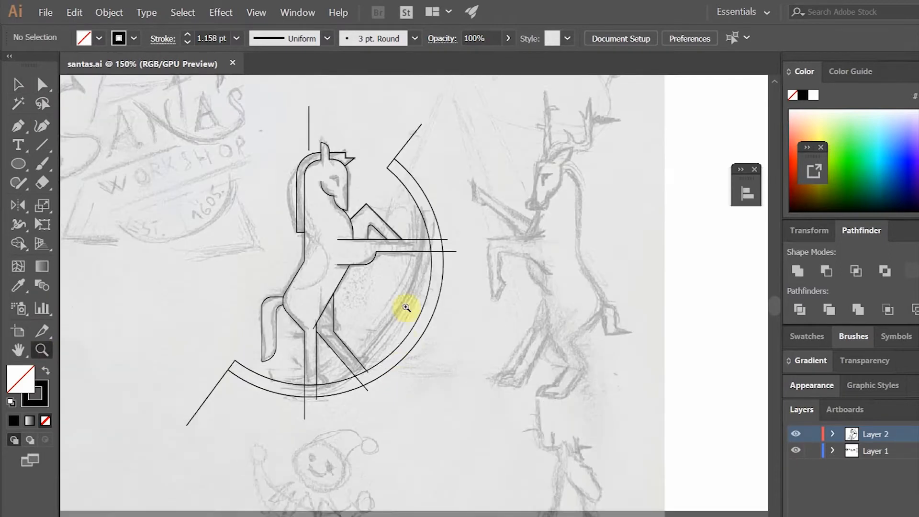
left_click_drag(368, 403, 381, 423)
key("ctrl+c")
key("ctrl+v")
double_click(18, 206)
key("Return")
key("v")
left_click_drag(439, 209, 553, 250)
left_click(458, 371)
Shorten the mirrored copy's foreleg lines and delete its mane and forelock.
key("a")
left_click(427, 315)
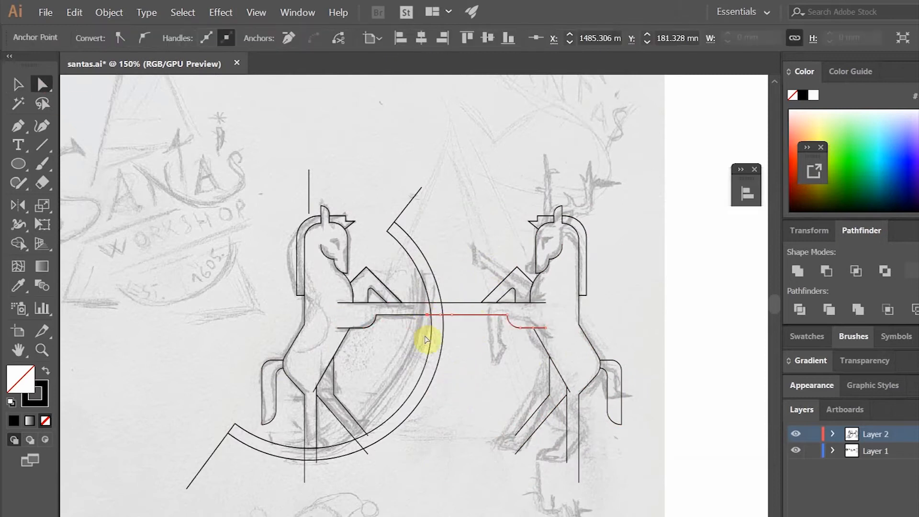
left_click(438, 341)
left_click_drag(436, 303, 480, 302)
left_click(462, 357)
key("Delete")
left_click(795, 450)
left_click(795, 450)
Shorten the mirrored figure's tail to match the reindeer sketch.
left_click_drag(634, 439, 601, 404)
left_click_drag(621, 424, 621, 398)
left_click(640, 343)
left_click_drag(634, 363, 614, 406)
left_click_drag(621, 397, 619, 398)
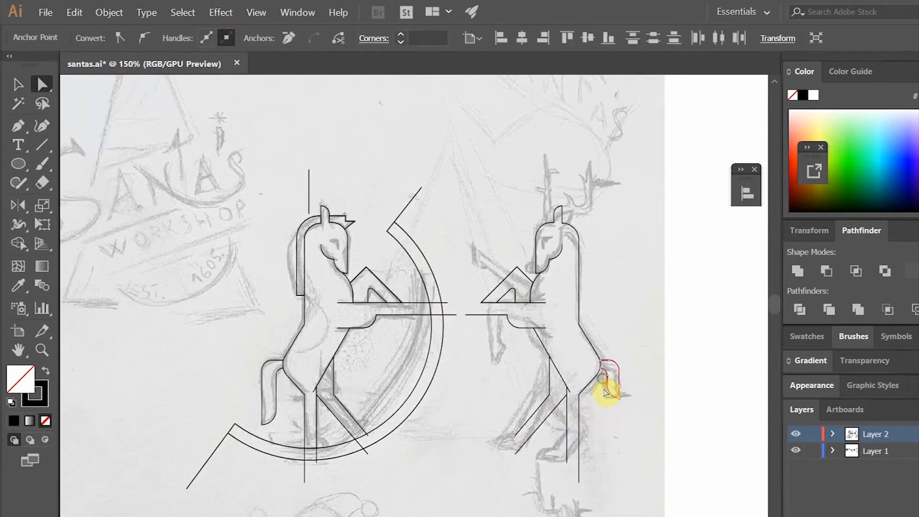
left_click(283, 240)
Trace the reindeer's rear antler from the head through the short prong up to its tall tip.
key("z")
left_click(552, 220)
left_click(414, 296)
left_click(413, 295)
key("p")
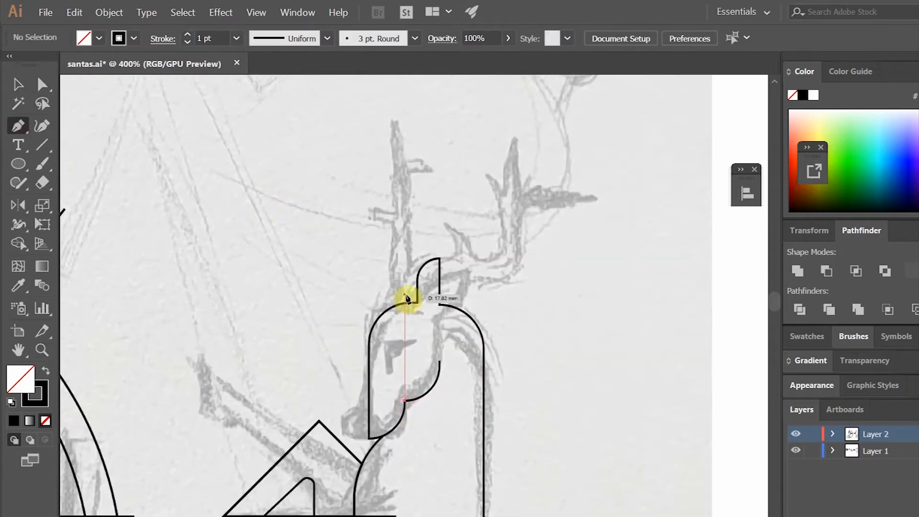
left_click(407, 298)
key("a")
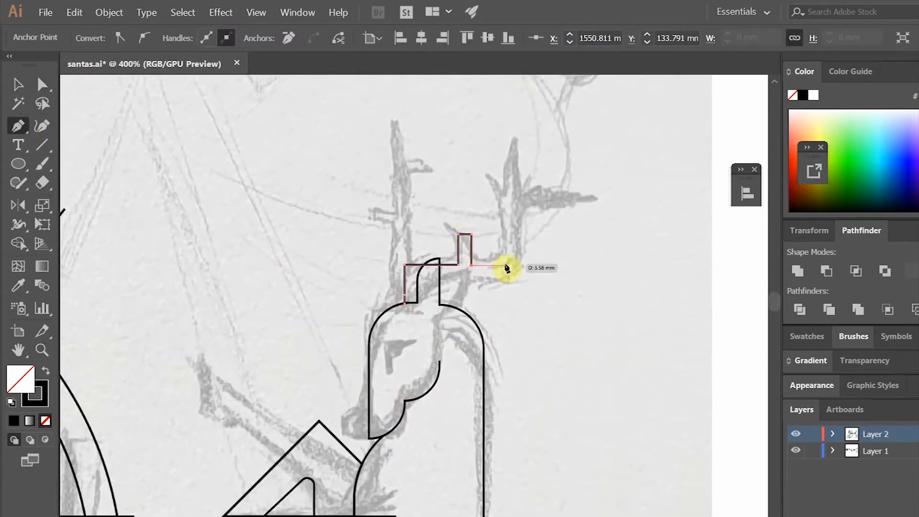
left_click(515, 137)
left_click(516, 190)
key("a")
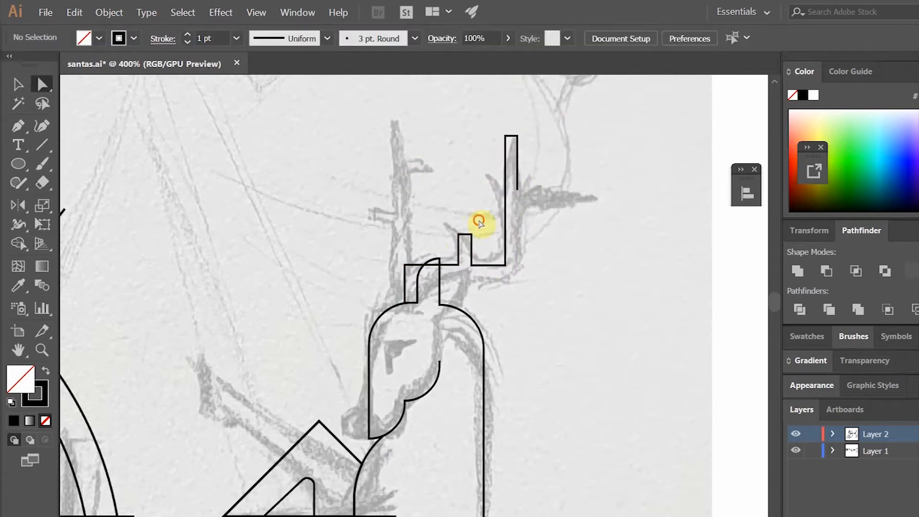
Add the antler's long horizontal prong and trace its lower edge back towards the head.
key("p")
left_click(517, 190)
left_click(597, 190)
left_click(596, 206)
left_click(517, 207)
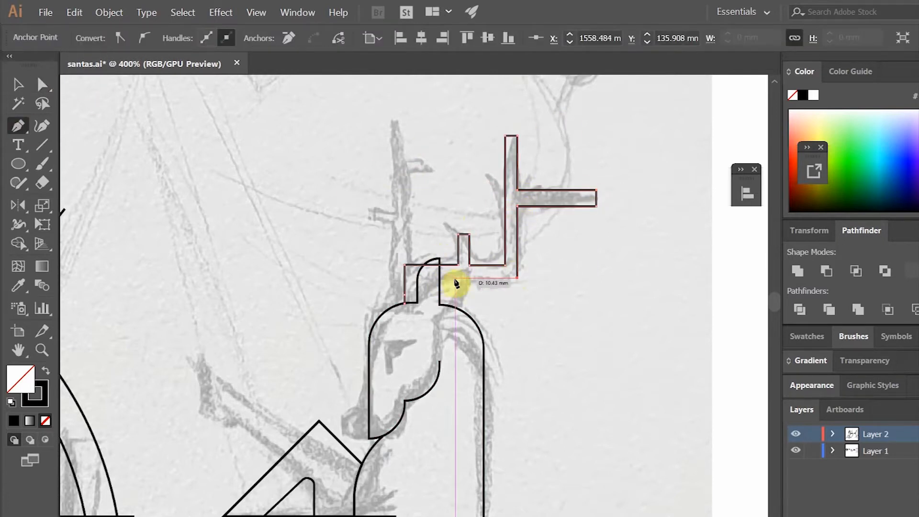
left_click(456, 283)
left_click(43, 85)
left_click(416, 287)
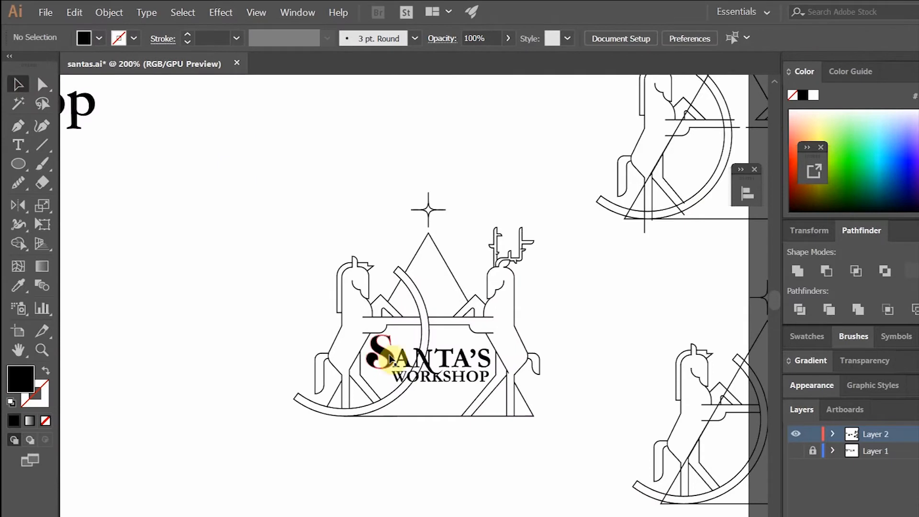
Move the large S of the Santa's lettering up above the logo.
left_click_drag(379, 353, 375, 148)
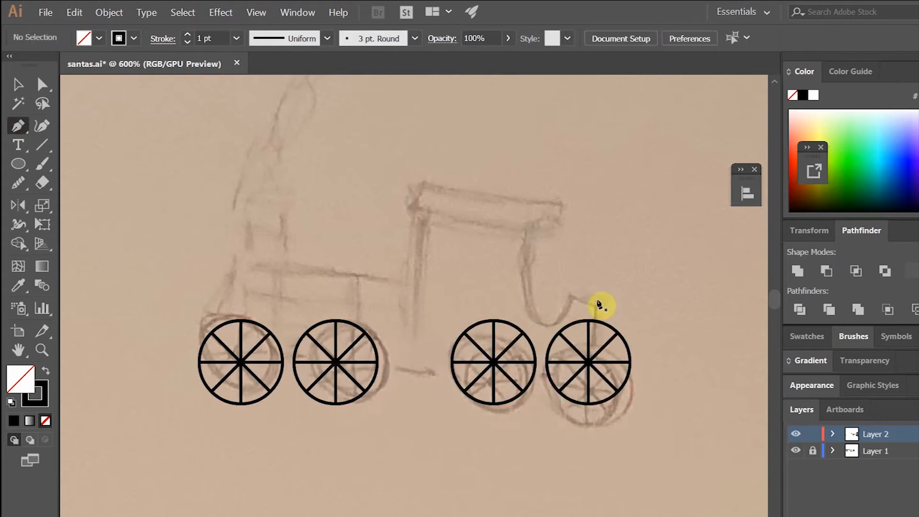
Draw the small rectangular box above the train's rearmost wheel and save the document.
left_click(596, 320)
left_click(596, 300)
left_click(567, 301)
left_click(567, 320)
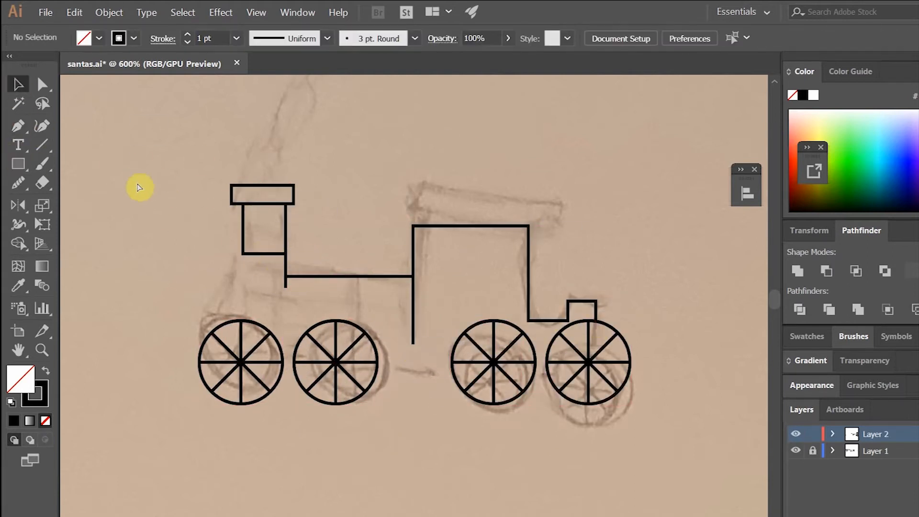
key("ctrl+s")
left_click(800, 510)
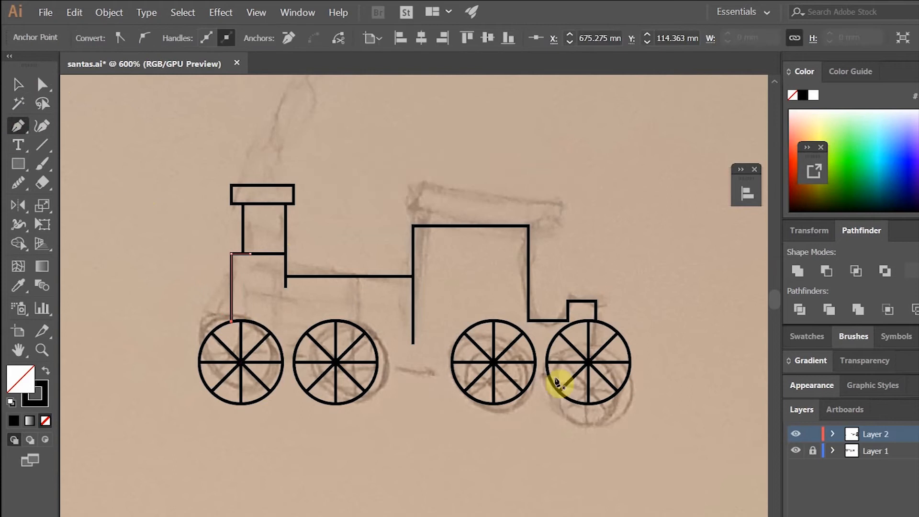
Join the train's wheels with a horizontal base line and draw the sloping cowcatcher at the front.
left_click(545, 375)
left_click(294, 374)
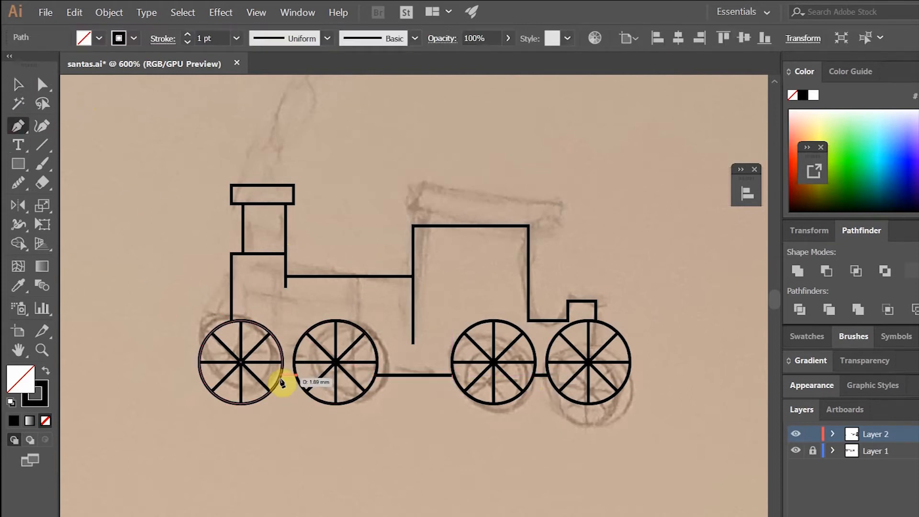
key("p")
left_click(231, 315)
left_click(201, 314)
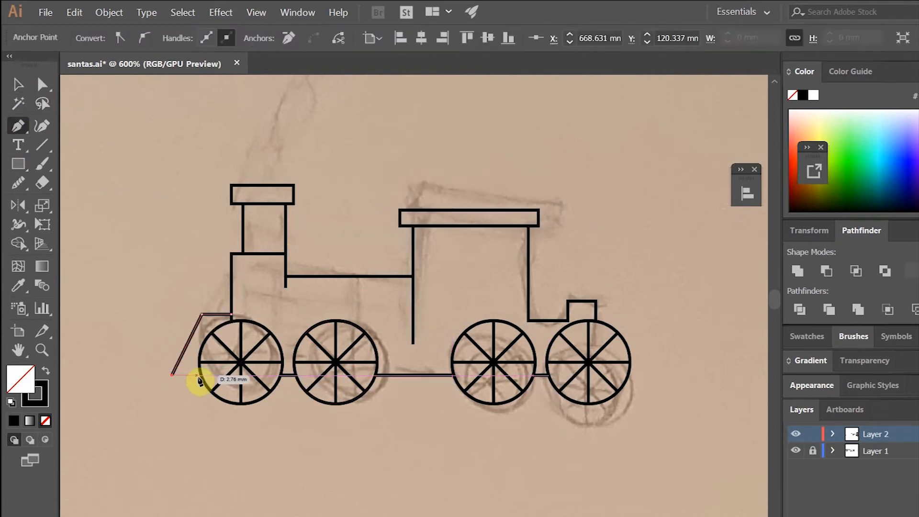
left_click(199, 375)
Draw a small rectangle above the cowcatcher and a long boiler rectangle between the chimney and the cab.
key("m")
left_click_drag(233, 317, 203, 282)
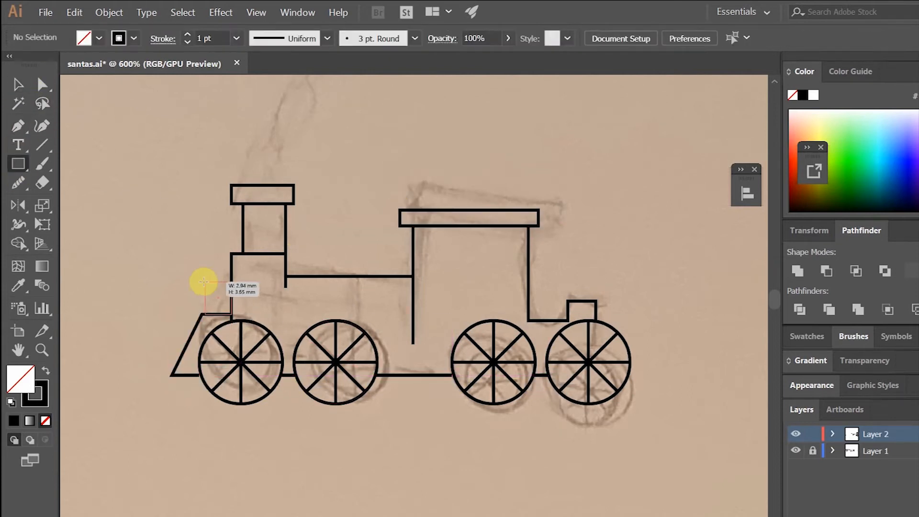
key("m")
left_click_drag(285, 270, 412, 309)
left_click(795, 450)
Reduce the chimney cap's height to about 1.53 mm and save the document.
left_click_drag(263, 209, 262, 217)
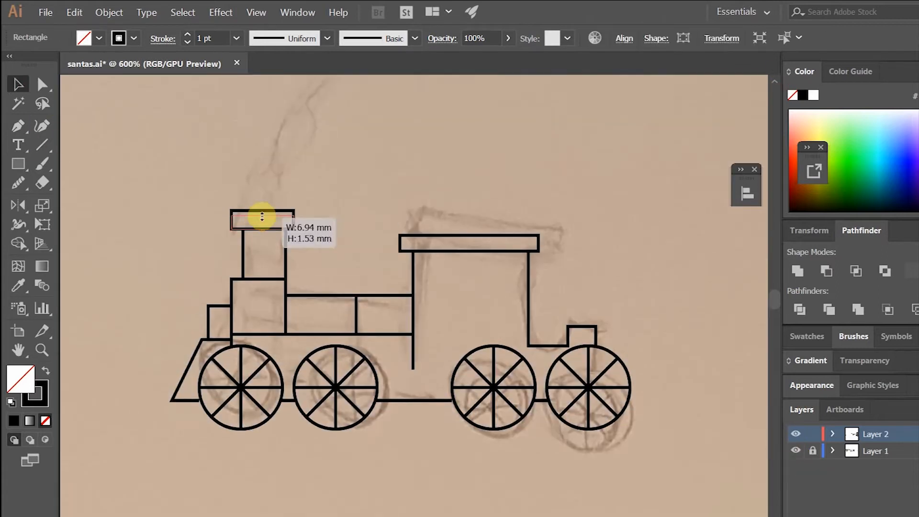
key("ctrl+s")
key("ctrl+minus")
key("ctrl+minus")
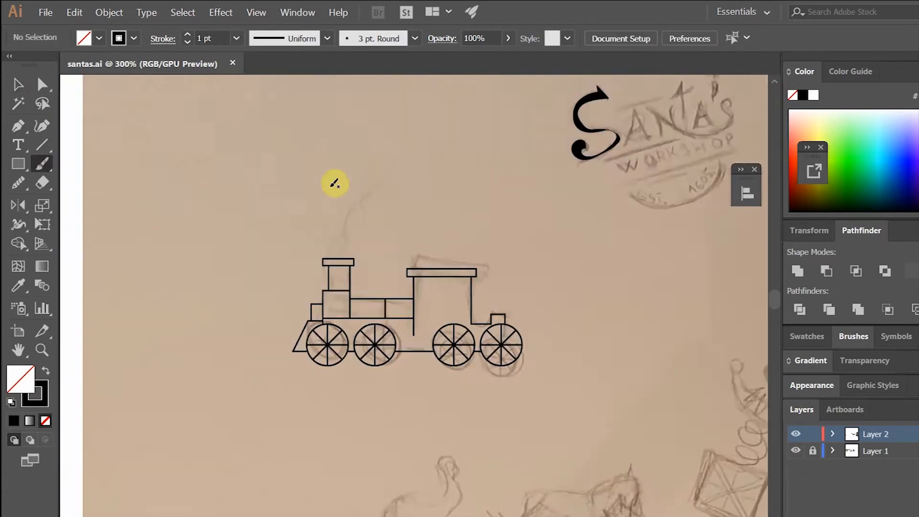
Paint curling smoke above the chimney with a 0.5 pt Paintbrush stroke.
key("b")
key("ctrl+plus")
key("ctrl+plus")
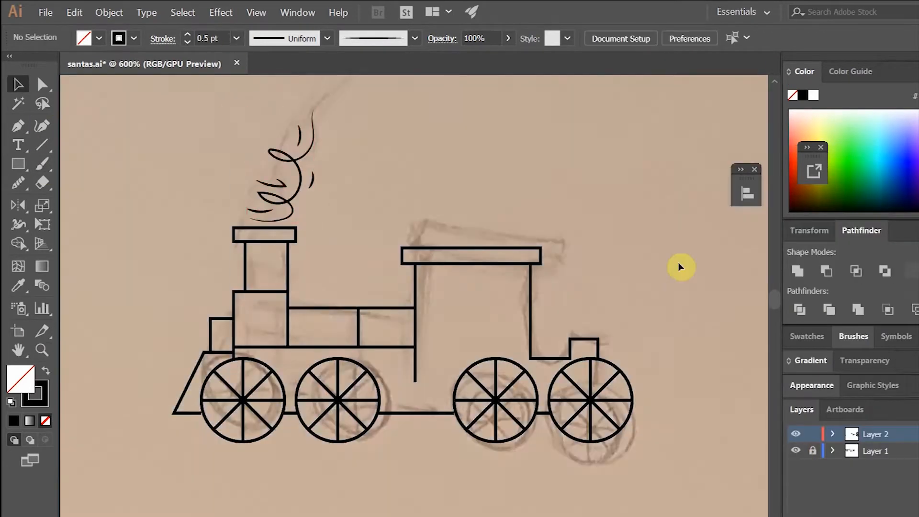
Duplicate the four wheels and their base line behind the locomotive for a wagon.
key("ctrl+minus")
key("ctrl+minus")
key("ctrl+plus")
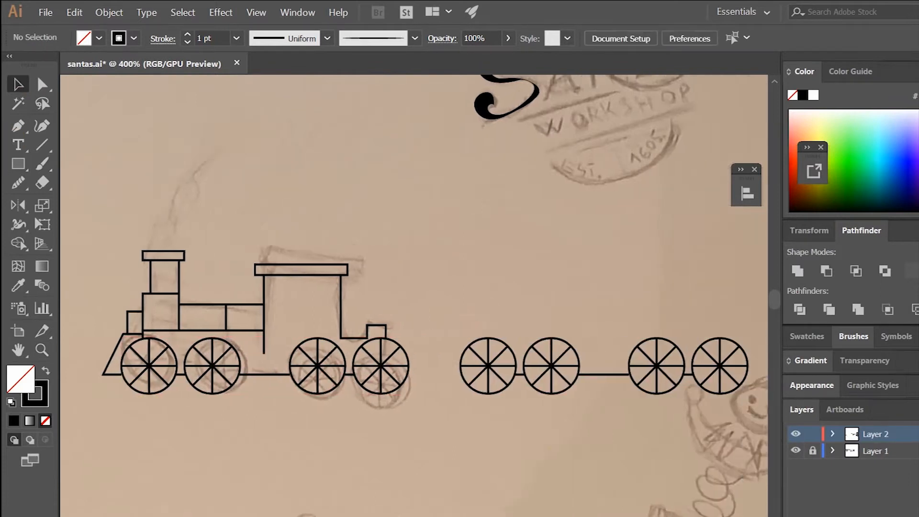
left_click(698, 369)
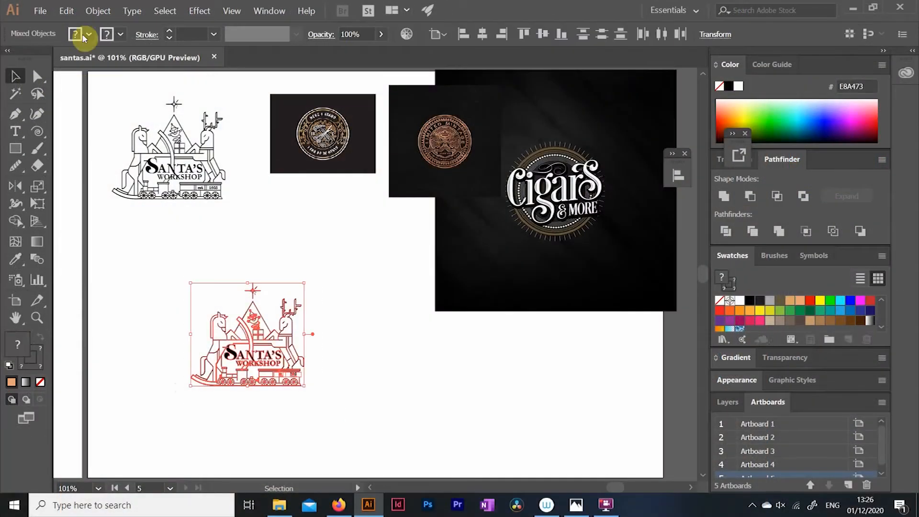
Recolour the logo copy's outlines tan (D9A569) and send a dark 231F20 rectangle behind it as background.
left_click(105, 38)
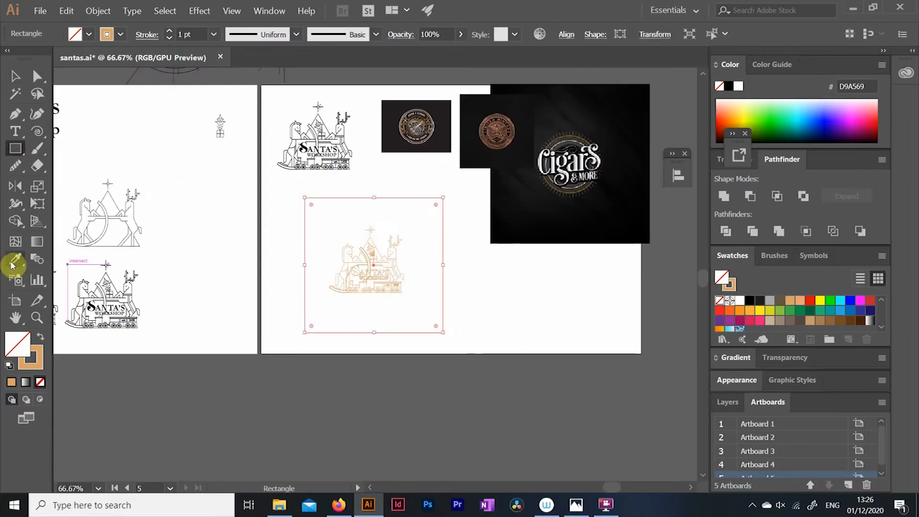
right_click(386, 214)
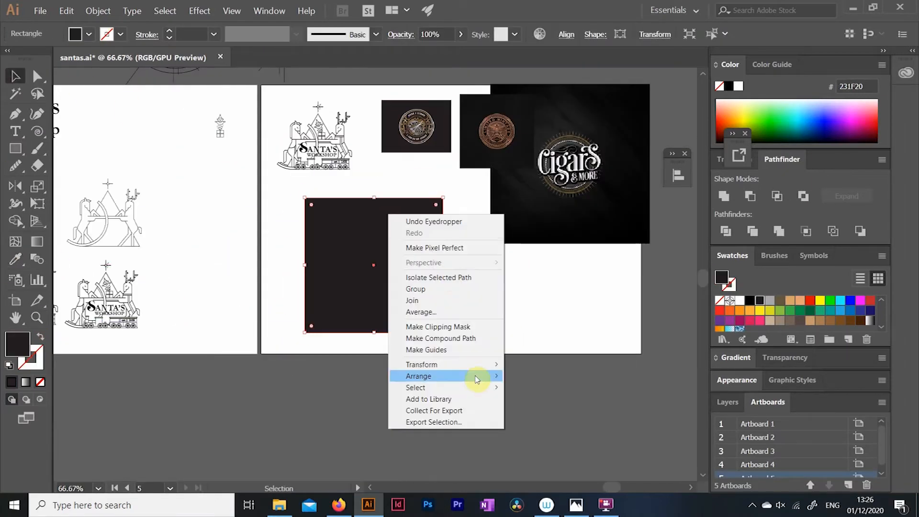
left_click(541, 406)
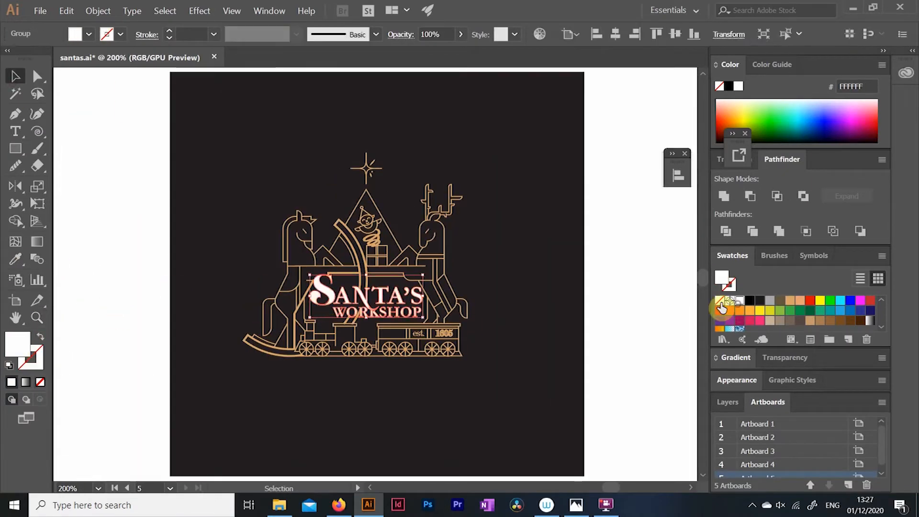
Fill the wagon's "est. 1605" text with tan D9A569 and remove its outline stroke.
left_click(418, 338)
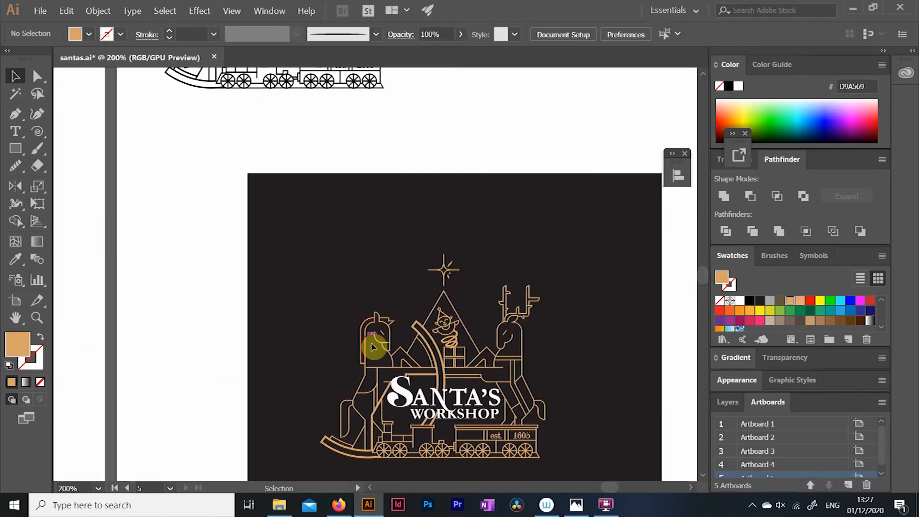
left_click(188, 225)
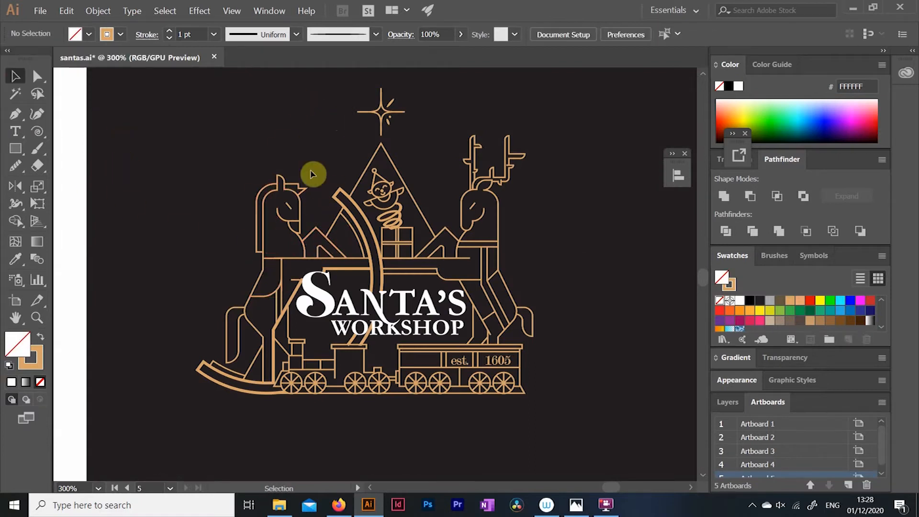
Trace a white filled shape over the rocking horse's neck and head on Layer 3, beneath the outlines.
left_click(728, 402)
left_click(302, 235)
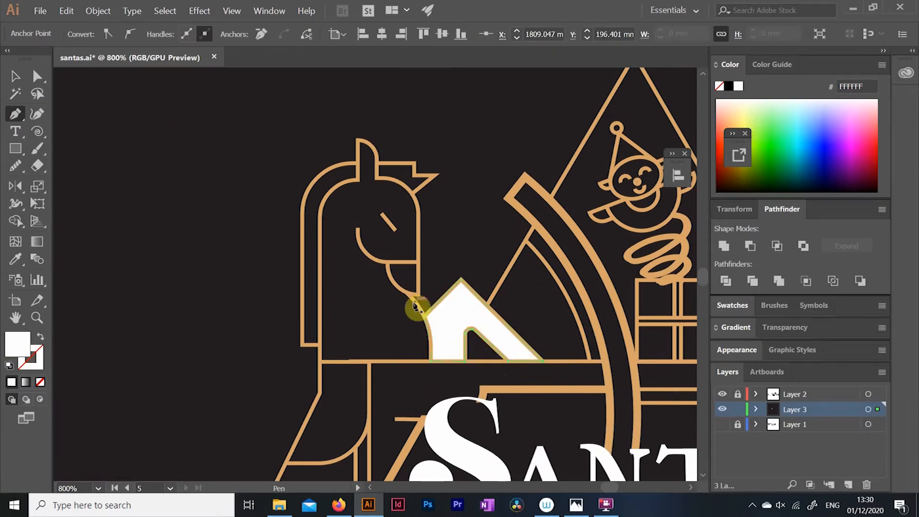
left_click(409, 296)
left_click_drag(431, 361, 432, 413)
left_click(432, 361)
left_click(320, 361)
left_click(319, 219)
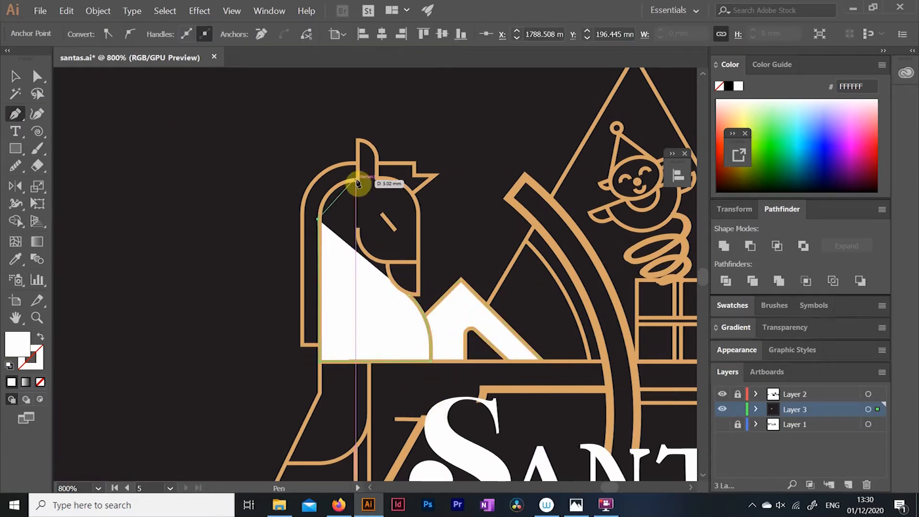
left_click(377, 165)
left_click(108, 113, "ctrl")
Trace a white filled shape along the rocking horse's belly and around the hind leg beside the locomotive.
scroll(365, 344, "down", 5)
left_click(610, 228)
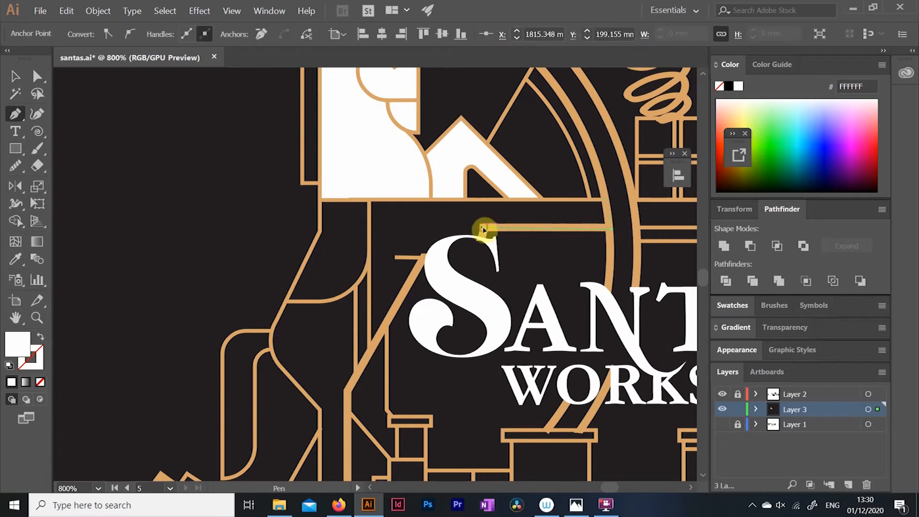
left_click(386, 326)
left_click(387, 410)
left_click(391, 416)
left_click(389, 426)
left_click(396, 427)
left_click(397, 459)
left_click(389, 459)
left_click(347, 407)
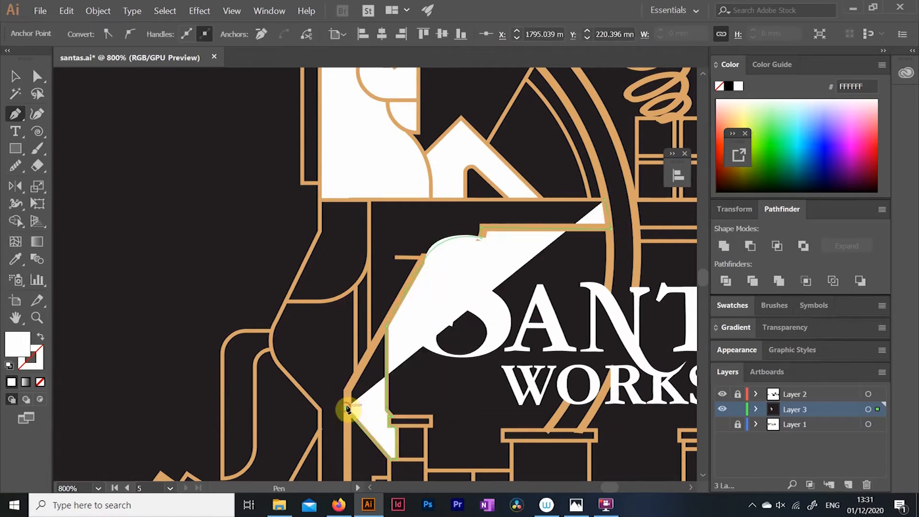
Extend the white shape down to the rocker and back up the rear hind leg to the base of the tail.
scroll(660, 315, "down", 6)
left_click(346, 288)
left_click(267, 284)
left_click(319, 189)
left_click(319, 166)
left_click(272, 107)
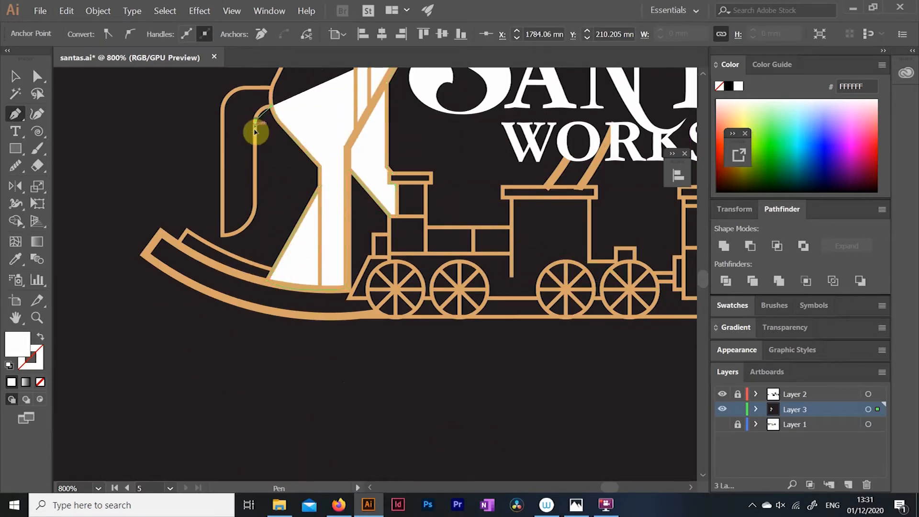
Trace the white shape around the rocking horse's tail and up its rump to the line of its back.
left_click_drag(256, 123, 255, 140)
left_click(256, 198)
left_click(223, 115)
left_click_drag(245, 88, 261, 88)
left_click(272, 87)
left_click(323, 231)
left_click_drag(703, 278, 703, 272)
left_click(322, 200)
Select the white leg fill and erase its excess at the hoof beside the rocker.
left_click(15, 76)
key("ctrl+minus")
key("ctrl+minus")
key("ctrl+minus")
left_click(357, 288)
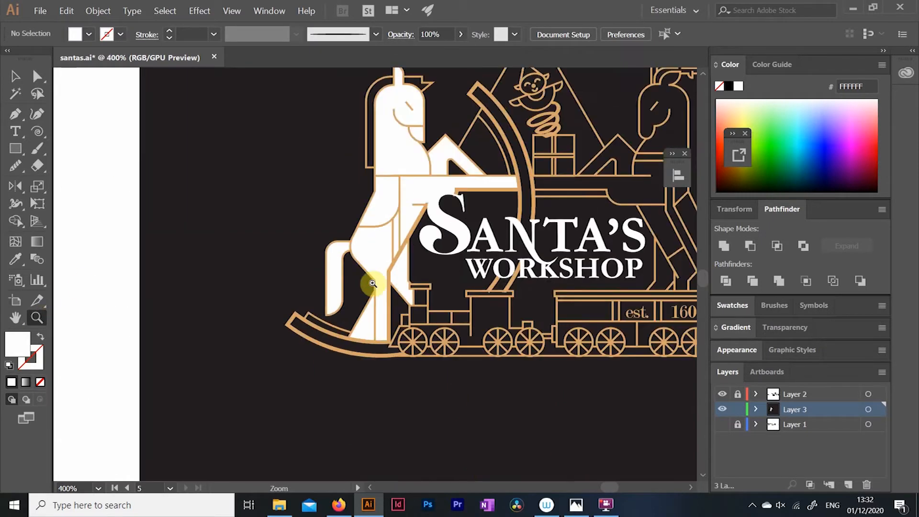
left_click(372, 285)
key("v")
left_click(366, 326)
key("shift+e")
left_click_drag(339, 348, 340, 366)
left_click(16, 76)
Trace a white filled shape over the reindeer's head and neck on Layer 3, beneath the outlines.
left_click(378, 244, "alt")
left_click(510, 217)
key("p")
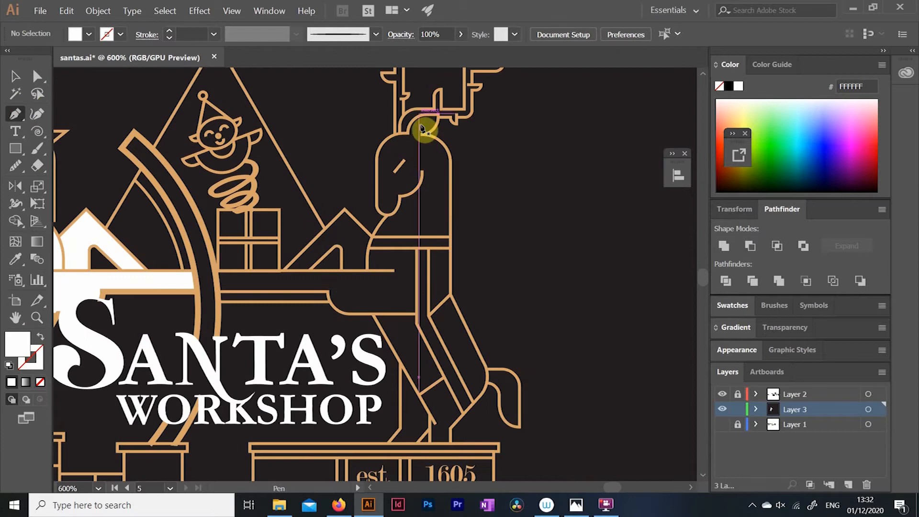
left_click(421, 135)
left_click_drag(438, 115, 441, 105)
left_click_drag(407, 133, 405, 144)
left_click_drag(377, 153, 369, 177)
left_click(505, 316)
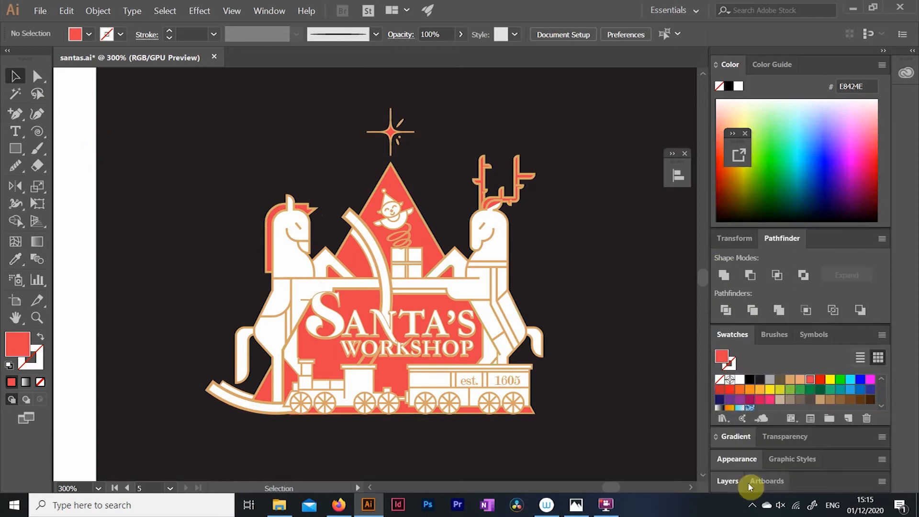
Add red E8424E accent shapes for the reindeer, the rocking horse's rump and the jester on the "xtra colors" layer.
left_click(307, 364)
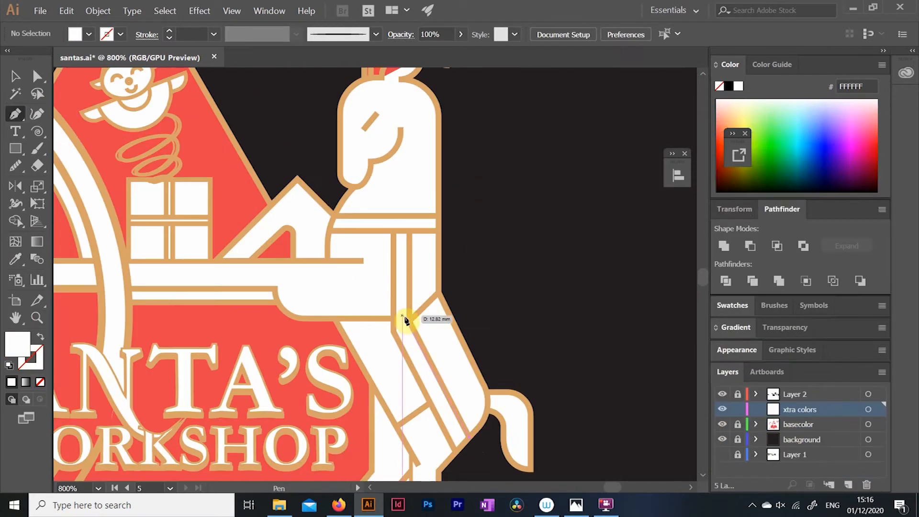
left_click(439, 437)
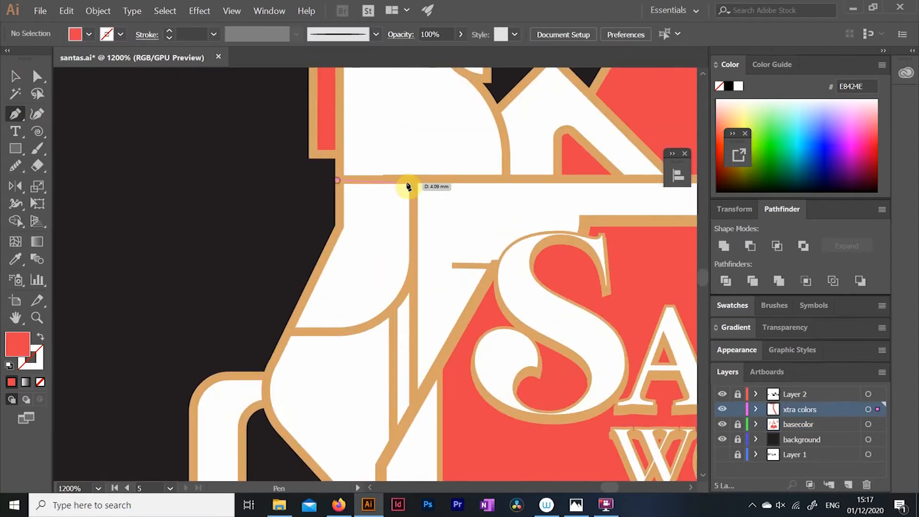
left_click(322, 334)
left_click(242, 185)
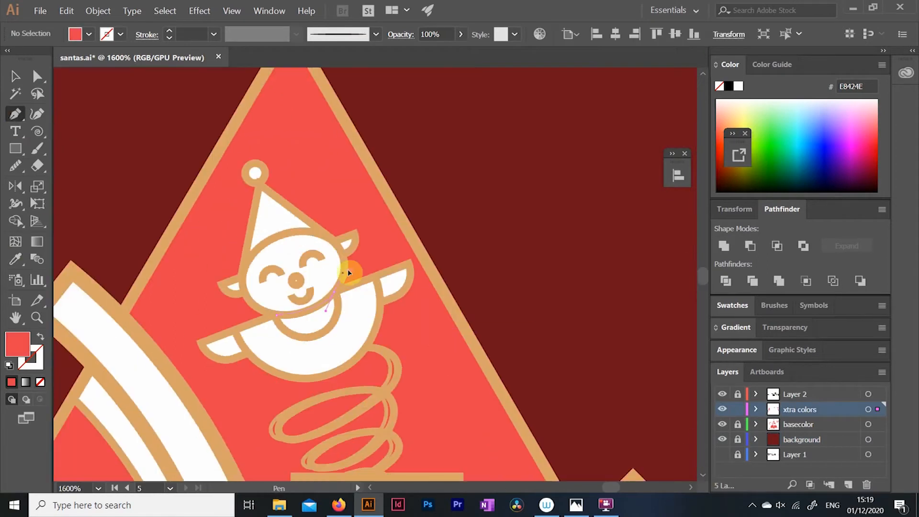
left_click(377, 309)
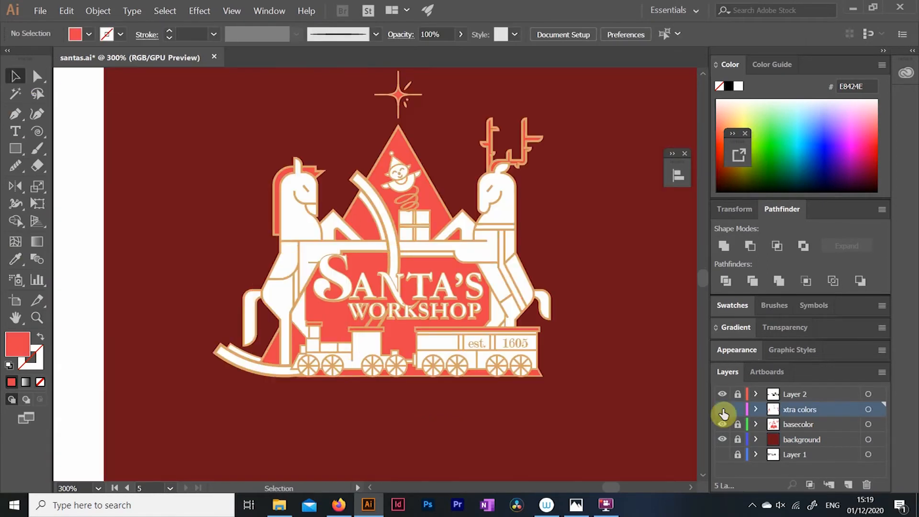
left_click(722, 415)
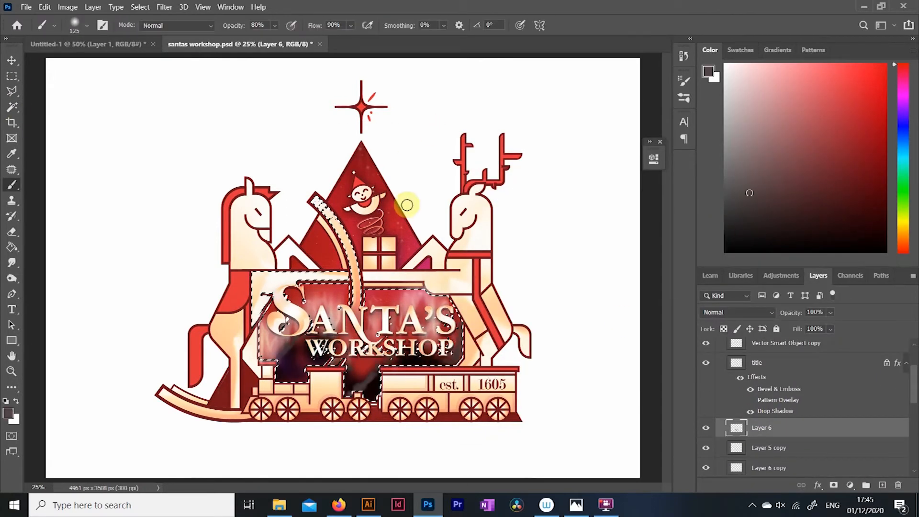
In Photoshop, shade the area behind the Santa's Workshop title on Layer 6 and lower the layer's opacity to 53%.
key("ctrl+d")
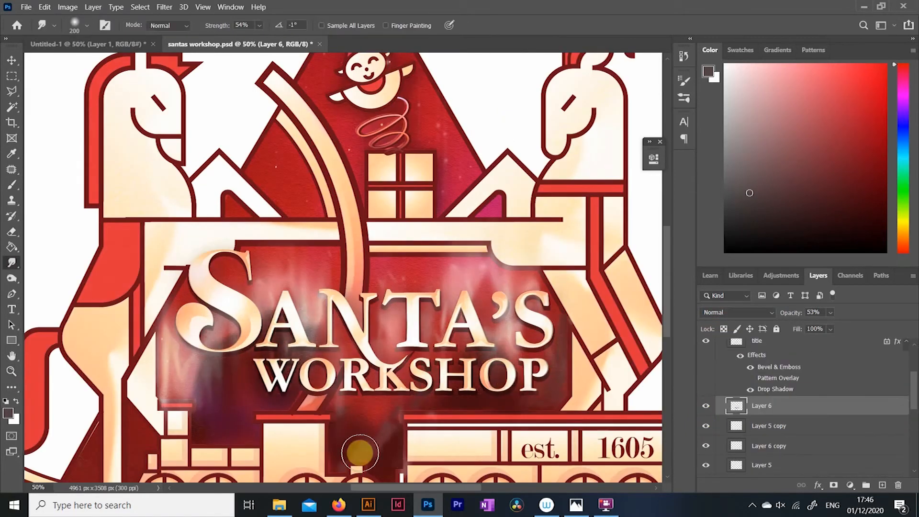
key("ctrl+0")
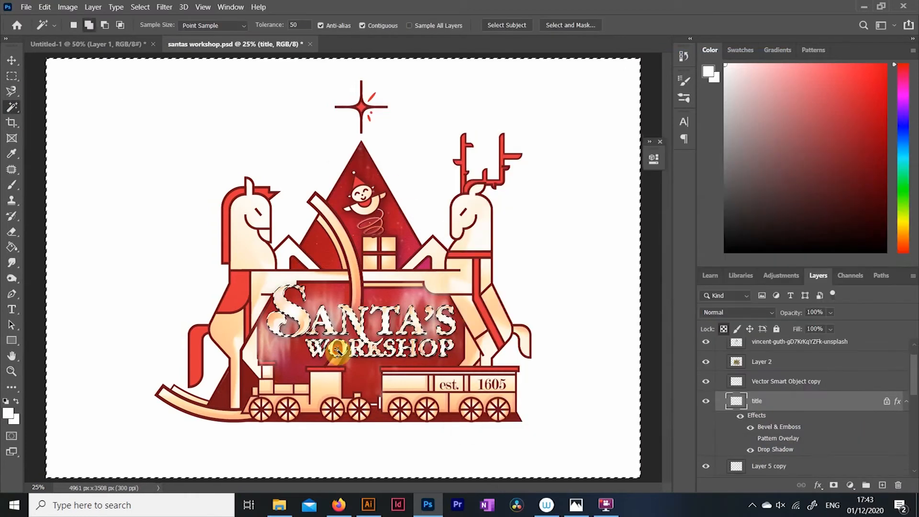
scroll(895, 380, "up", 2)
key("l")
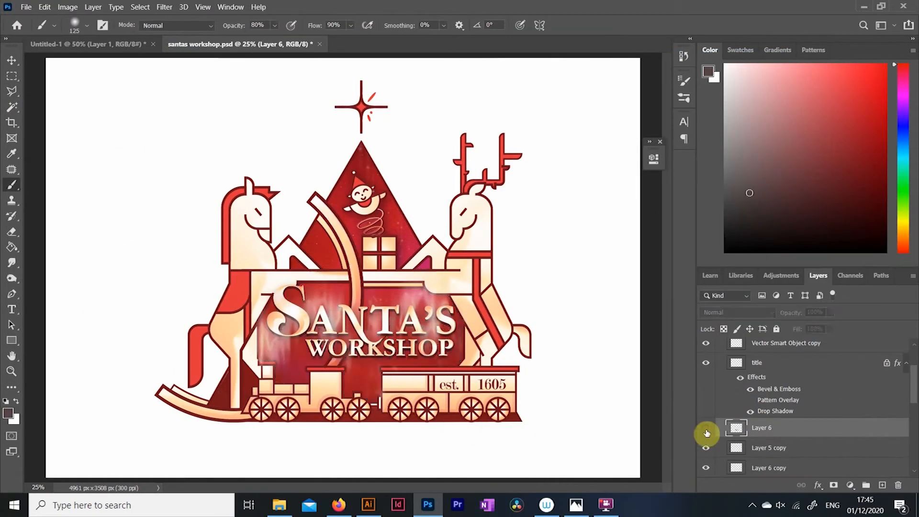
left_click(737, 312)
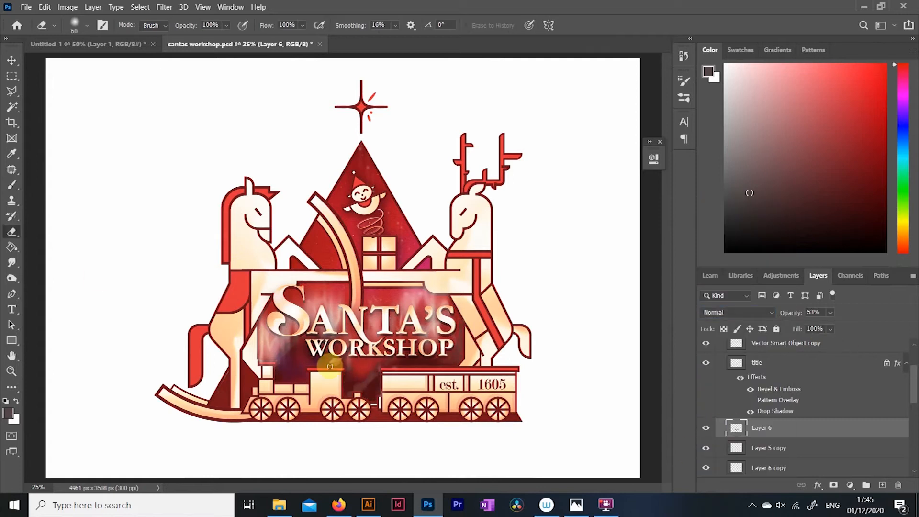
Smudge the dark shading on Layer 6 around the title and above the train at 54% strength.
key("ctrl+plus")
key("ctrl+plus")
scroll(713, 390, "up", 2)
key("r")
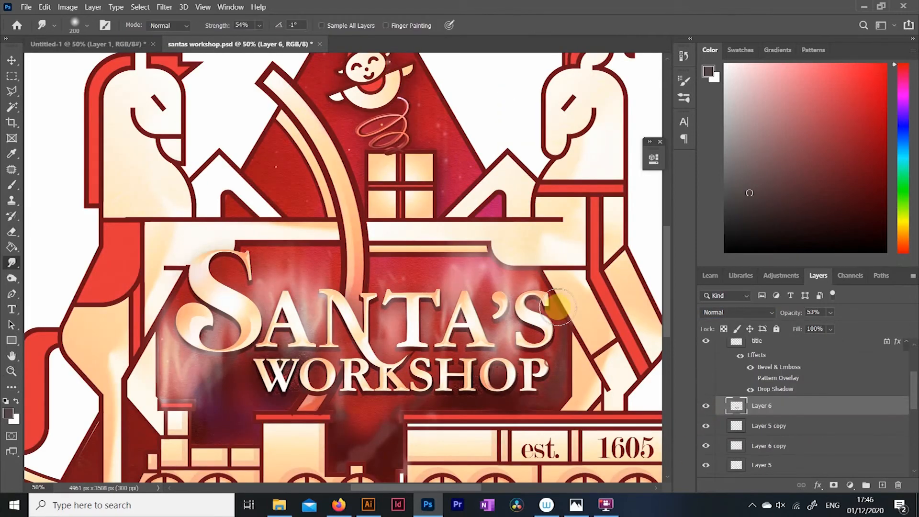
key("ctrl+0")
left_click(75, 25)
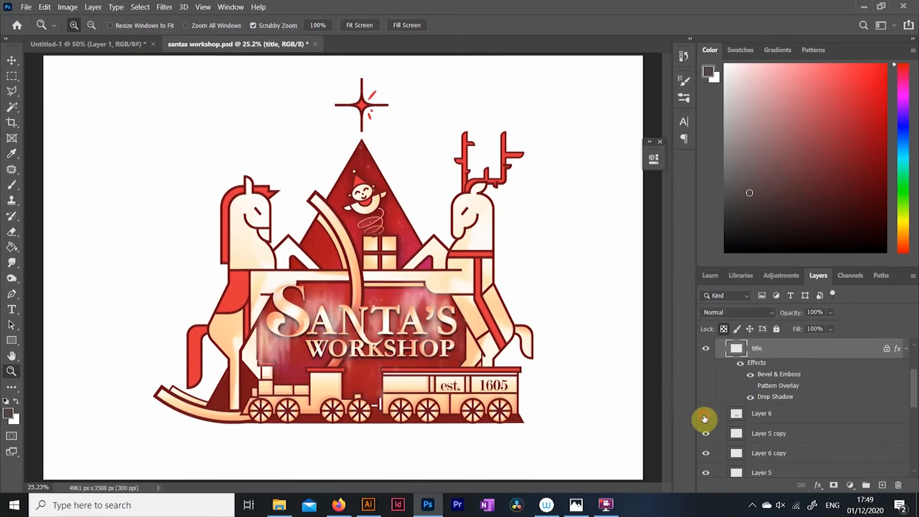
Compare the artwork with and without the shading on Layer 6 and Layer 5 copy.
left_click(756, 414)
left_click(761, 433)
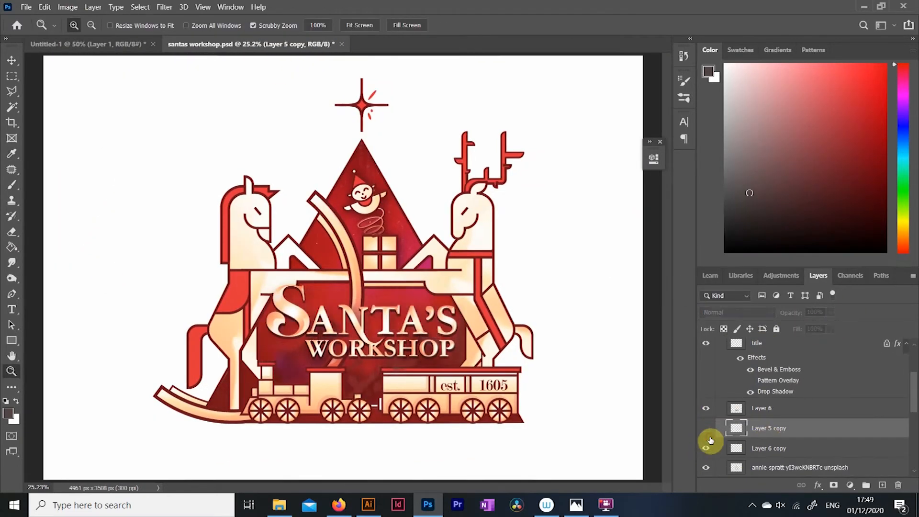
key("v")
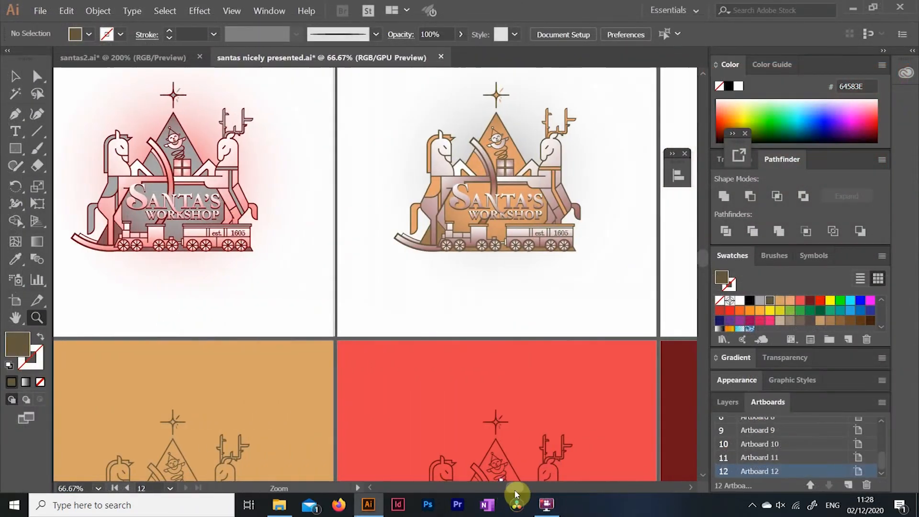
Switch to Illustrator and review the logo's colour variations across the artboards of "santas nicely presented.ai".
left_click_drag(515, 490, 551, 497)
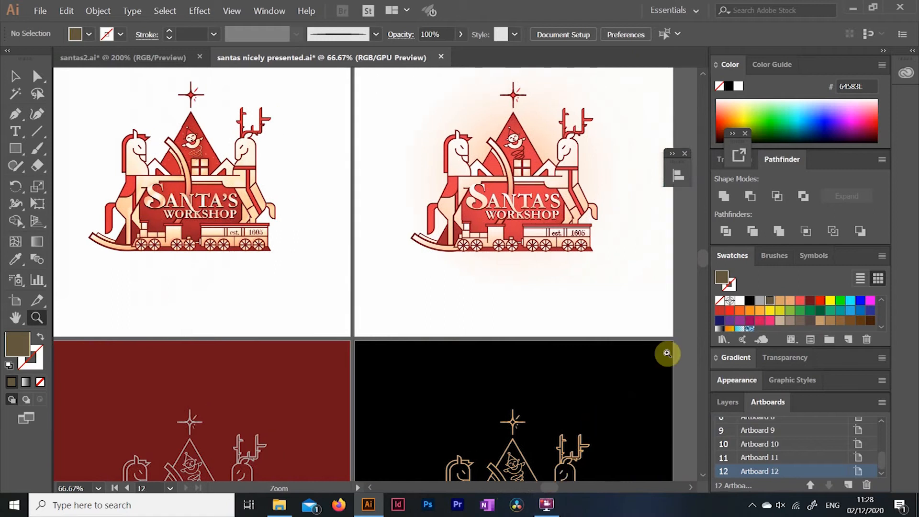
left_click_drag(705, 262, 693, 294)
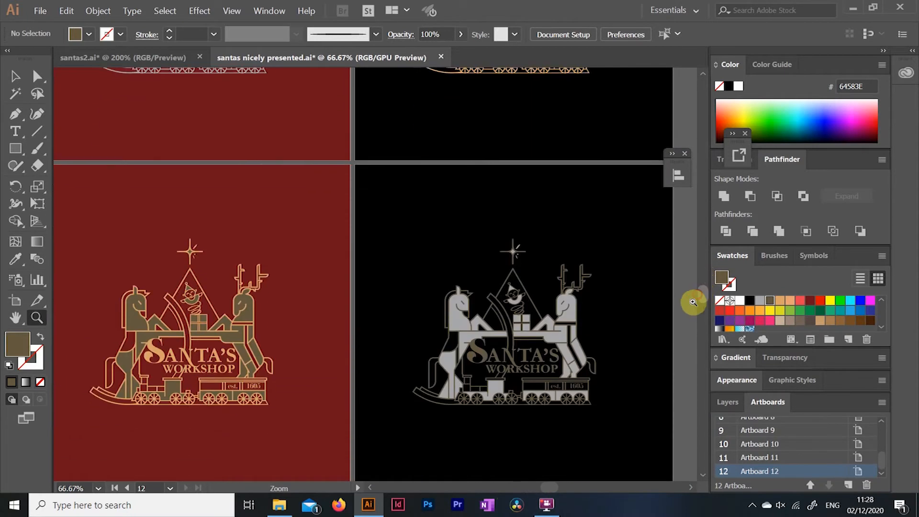
left_click_drag(541, 486, 512, 488)
left_click_drag(702, 291, 705, 268)
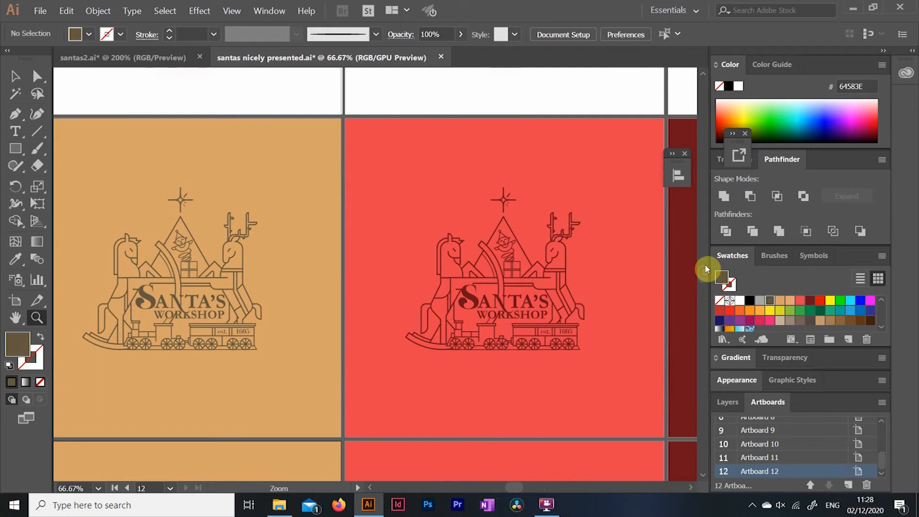
key("ctrl+minus")
key("ctrl+minus")
key("ctrl+minus")
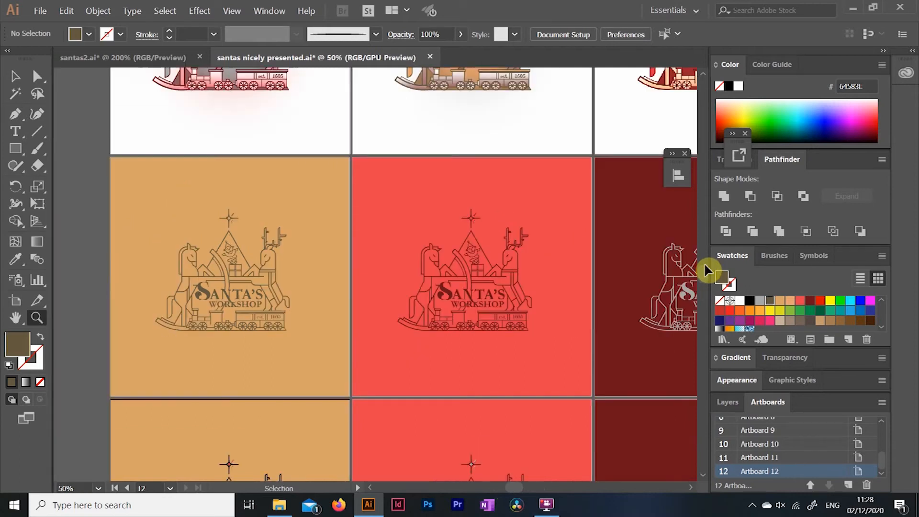
left_click_drag(512, 488, 525, 491)
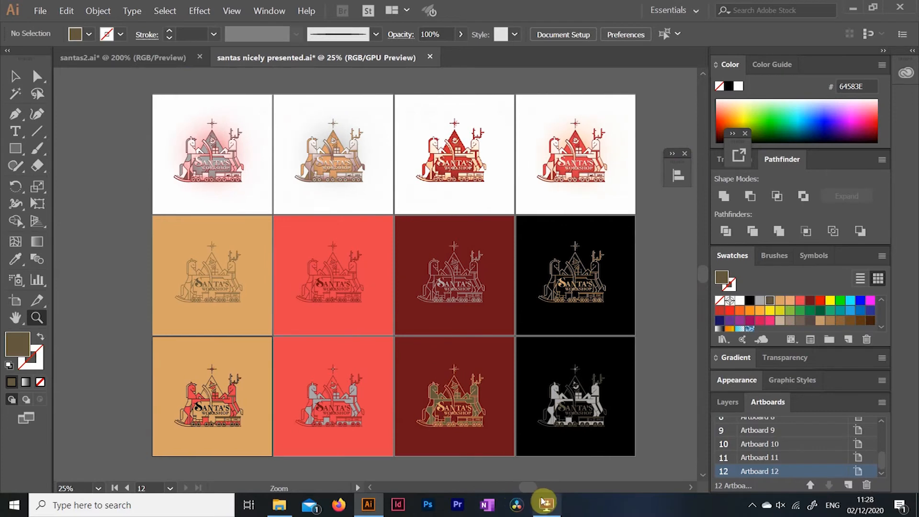